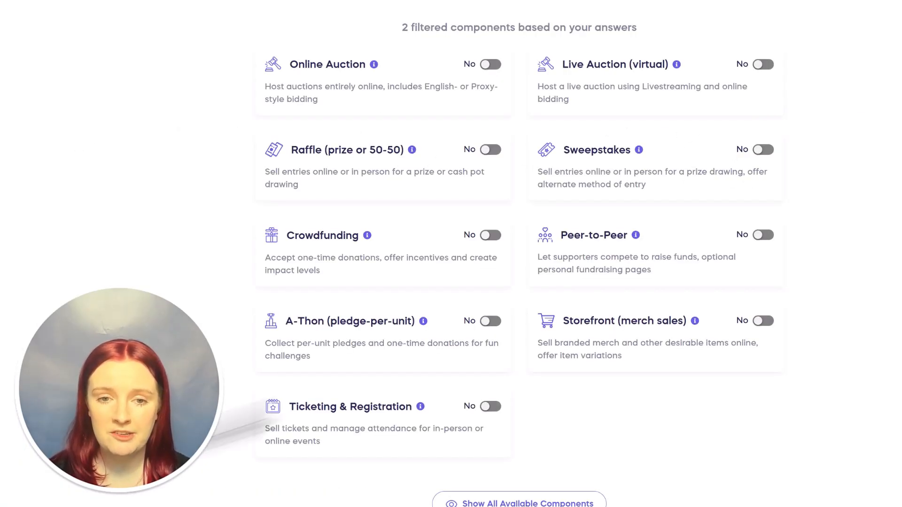
- Include Peer-to-Peer and continue, bringing up the notice that it needs another activity type
{"action": "left_click", "coordinate": [763, 236]}
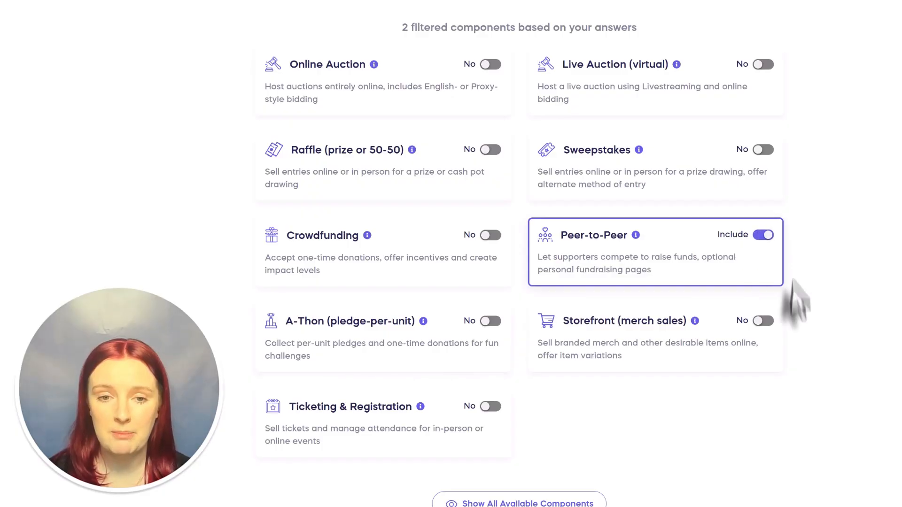
{"action": "scroll", "coordinate": [797, 390], "scroll_direction": "down", "scroll_amount": 7}
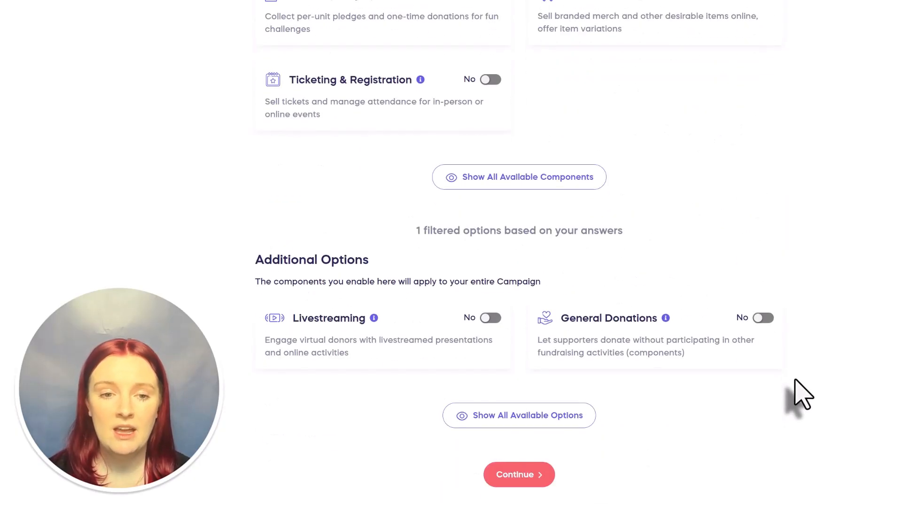
{"action": "left_click", "coordinate": [522, 477]}
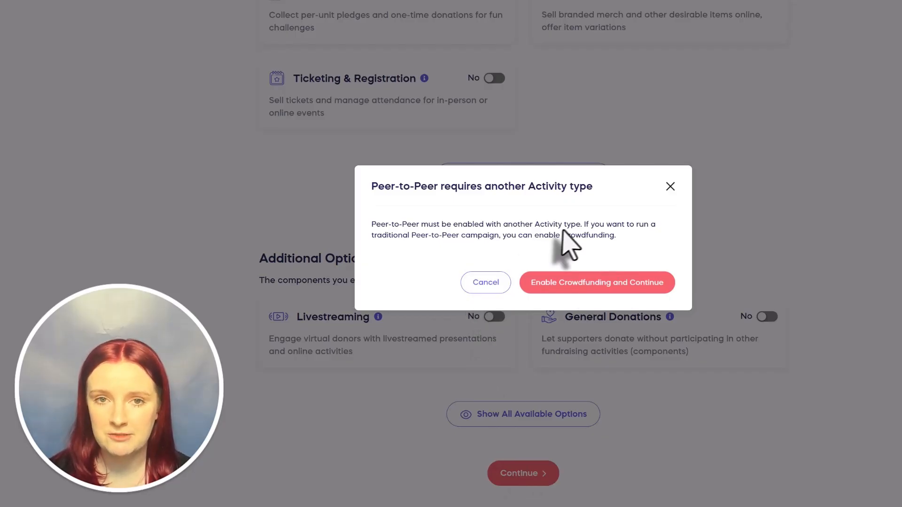
- Dismiss the notice and include Crowdfunding, Raffle and Storefront alongside Peer-to-Peer
{"action": "left_click", "coordinate": [492, 283]}
{"action": "scroll", "coordinate": [812, 214], "scroll_direction": "up", "scroll_amount": 5}
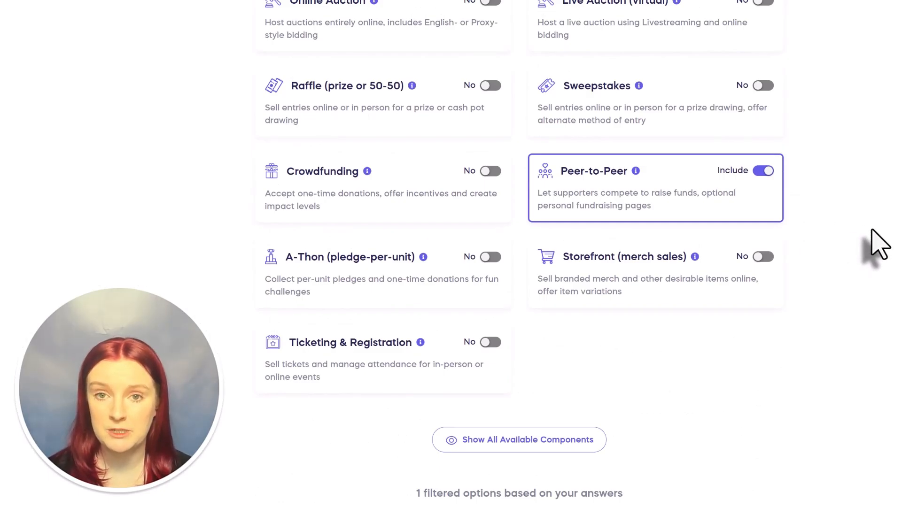
{"action": "left_click", "coordinate": [381, 193]}
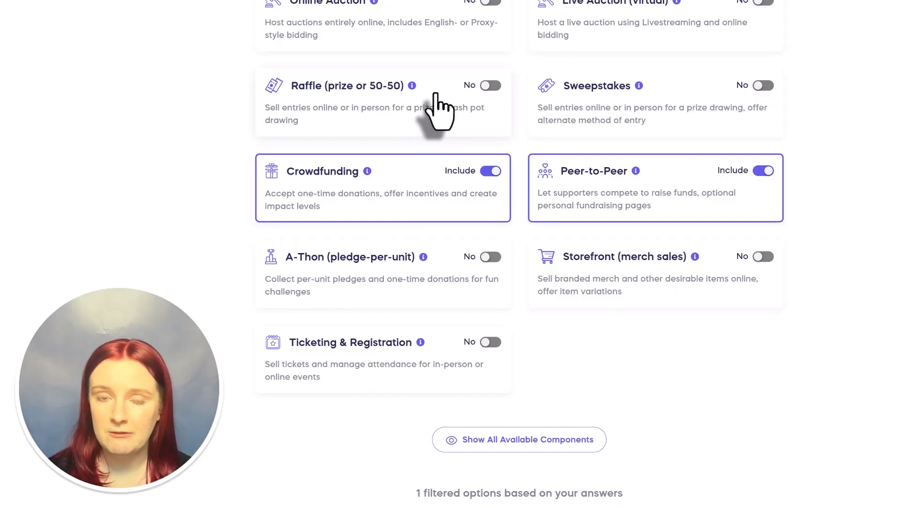
{"action": "left_click", "coordinate": [491, 86]}
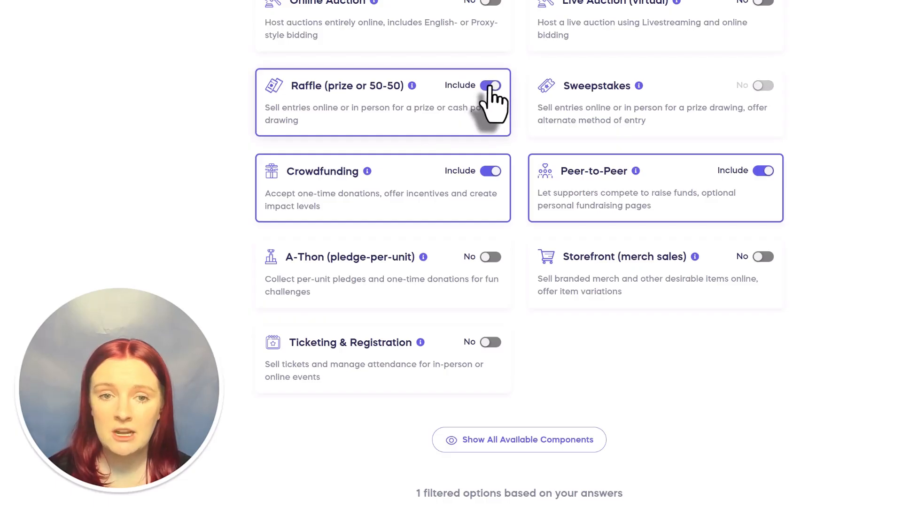
{"action": "left_click", "coordinate": [763, 257]}
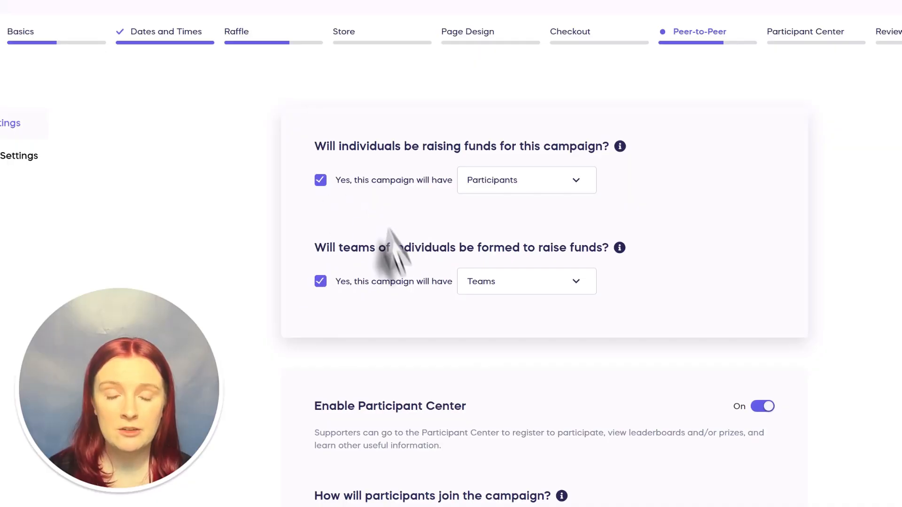
- Switch the individual fundraiser label to Other, then set it back to Participants
{"action": "left_click", "coordinate": [574, 181]}
{"action": "scroll", "coordinate": [520, 230], "scroll_direction": "down", "scroll_amount": 2}
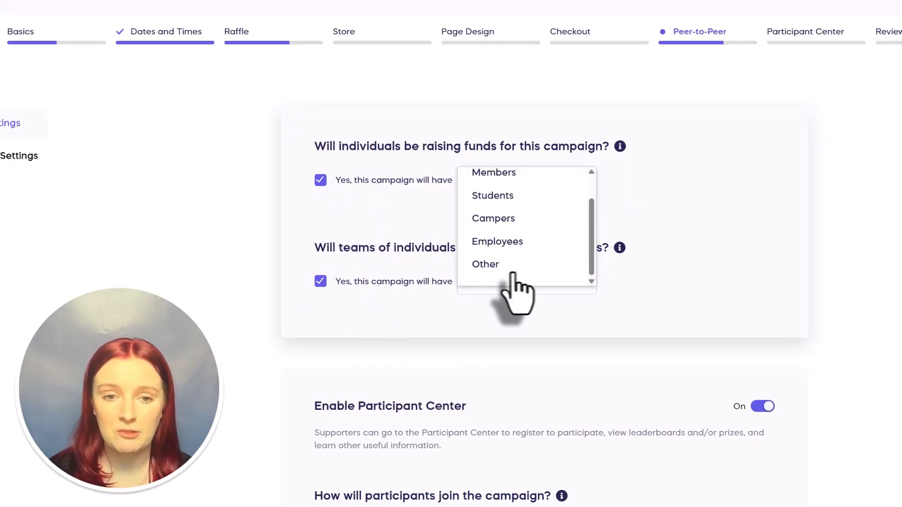
{"action": "left_click", "coordinate": [505, 266]}
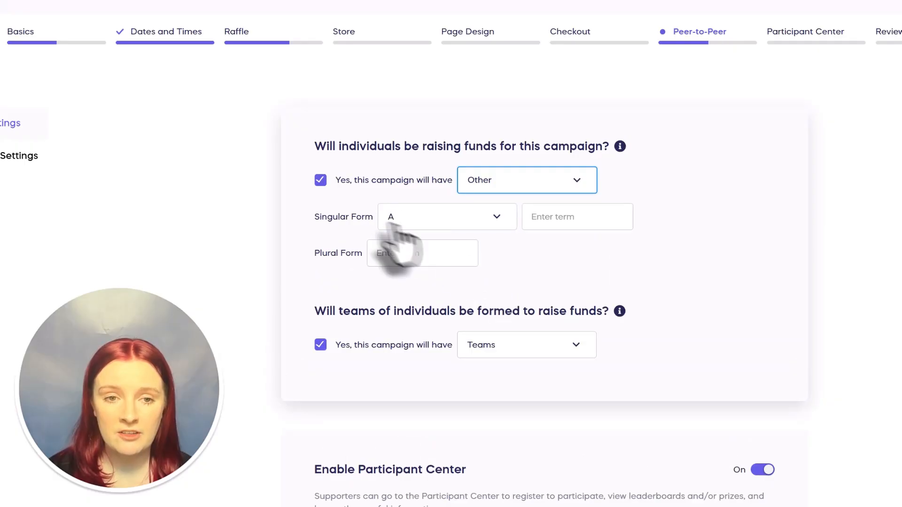
{"action": "left_click", "coordinate": [563, 181]}
{"action": "scroll", "coordinate": [533, 235], "scroll_direction": "up", "scroll_amount": 2}
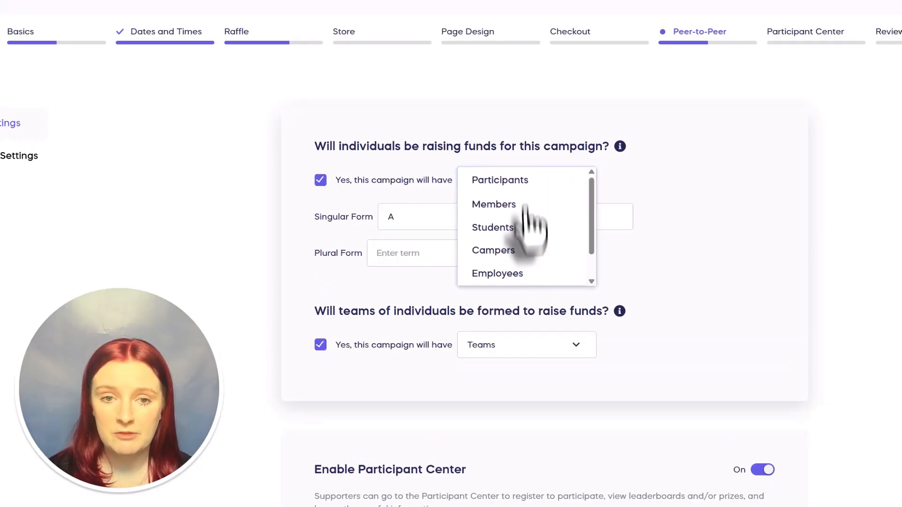
{"action": "left_click", "coordinate": [533, 183]}
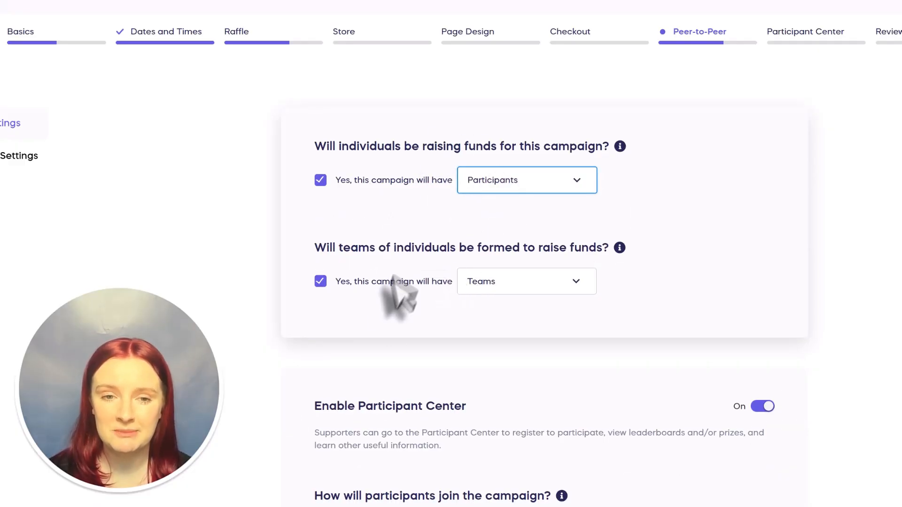
{"action": "scroll", "coordinate": [389, 292], "scroll_direction": "down", "scroll_amount": 4}
{"action": "scroll", "coordinate": [389, 303], "scroll_direction": "down", "scroll_amount": 2}
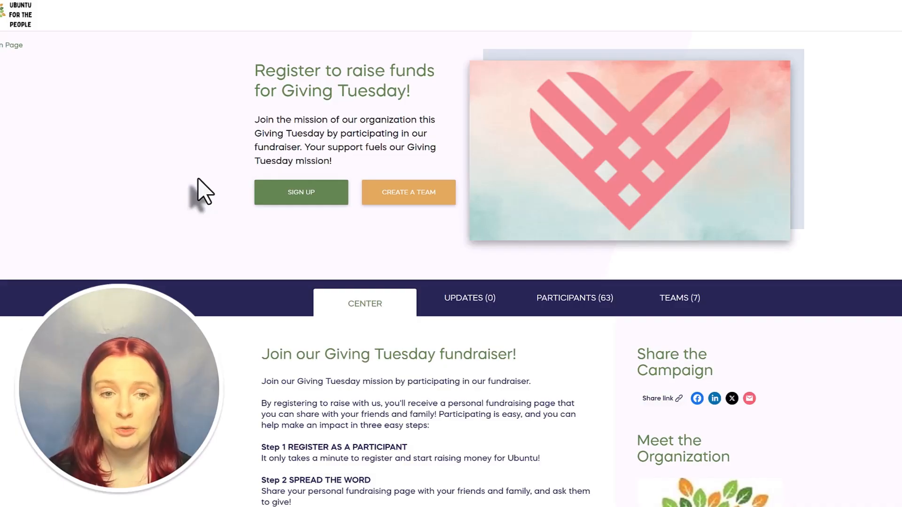
- Scroll through the sample campaign's registrations, leaderboards and prizes
{"action": "scroll", "coordinate": [199, 191], "scroll_direction": "down", "scroll_amount": 10}
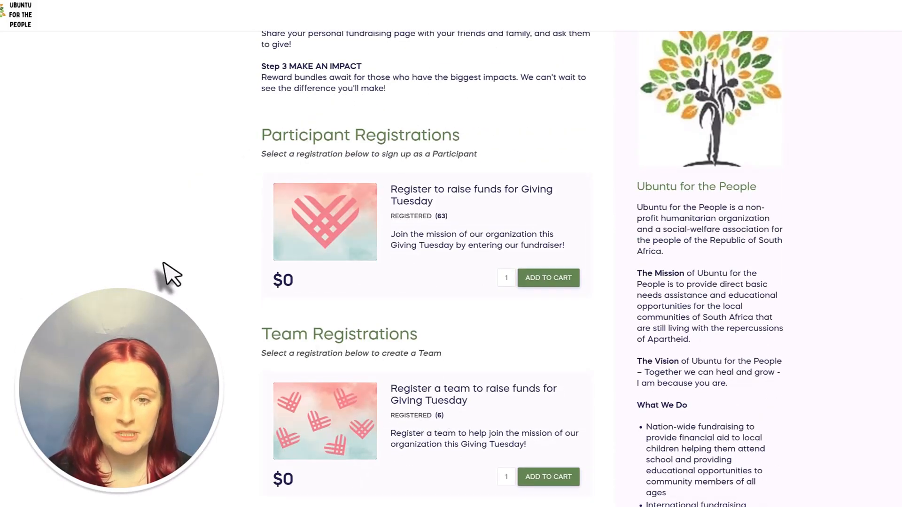
{"action": "scroll", "coordinate": [167, 275], "scroll_direction": "down", "scroll_amount": 1}
{"action": "scroll", "coordinate": [166, 275], "scroll_direction": "down", "scroll_amount": 18}
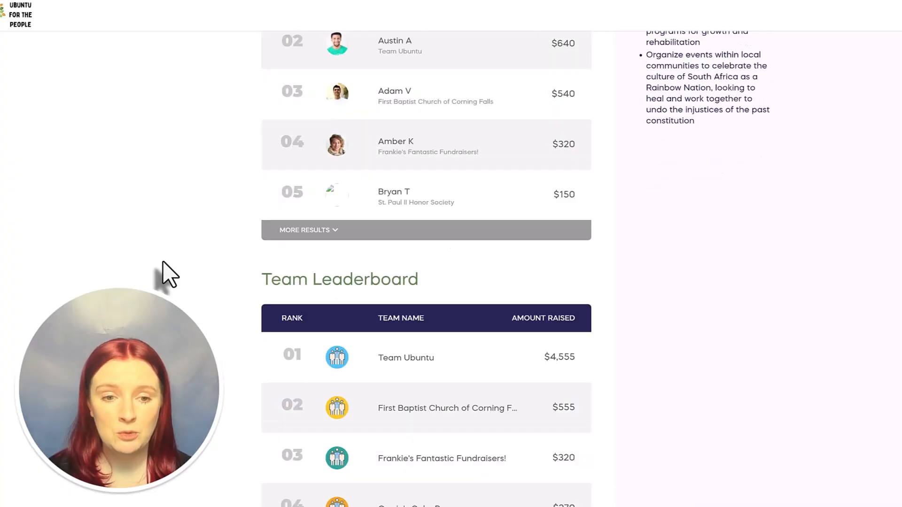
{"action": "scroll", "coordinate": [169, 275], "scroll_direction": "down", "scroll_amount": 8}
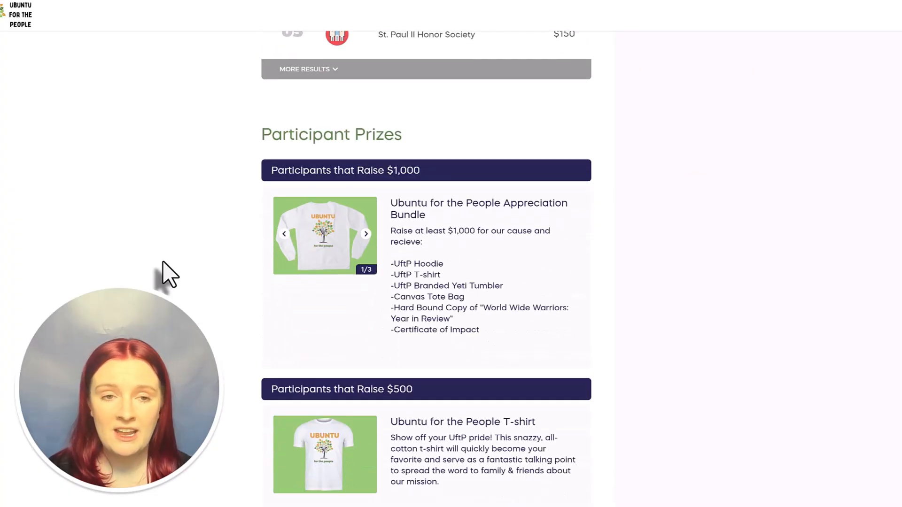
{"action": "scroll", "coordinate": [324, 361], "scroll_direction": "down", "scroll_amount": 4}
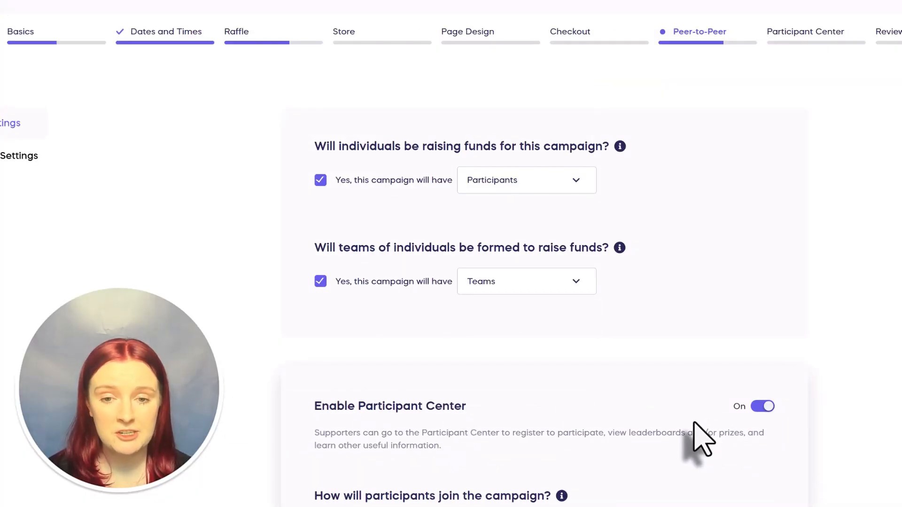
{"action": "scroll", "coordinate": [545, 329], "scroll_direction": "down", "scroll_amount": 5}
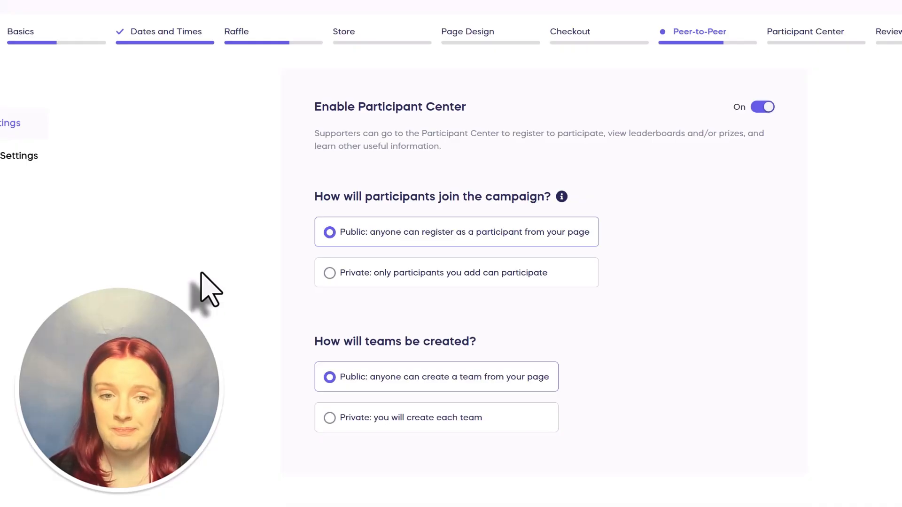
{"action": "scroll", "coordinate": [201, 273], "scroll_direction": "down", "scroll_amount": 9}
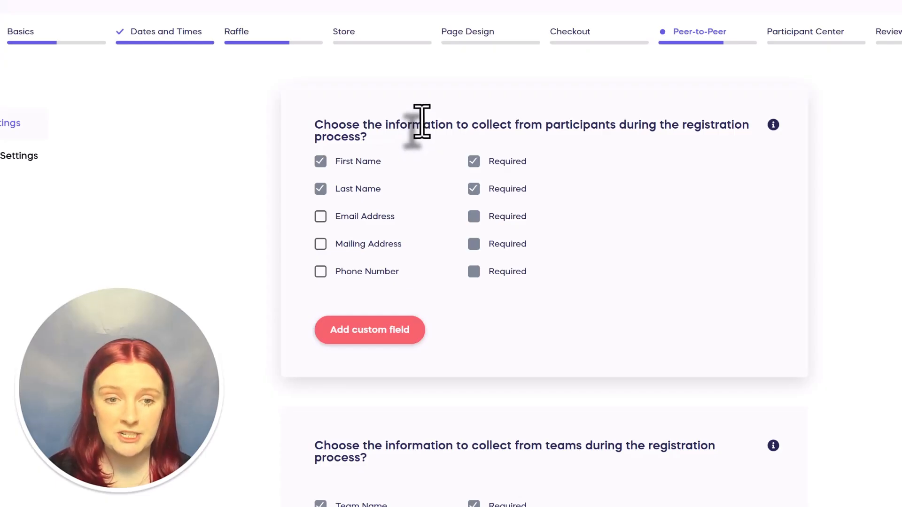
{"action": "scroll", "coordinate": [262, 342], "scroll_direction": "down", "scroll_amount": 1}
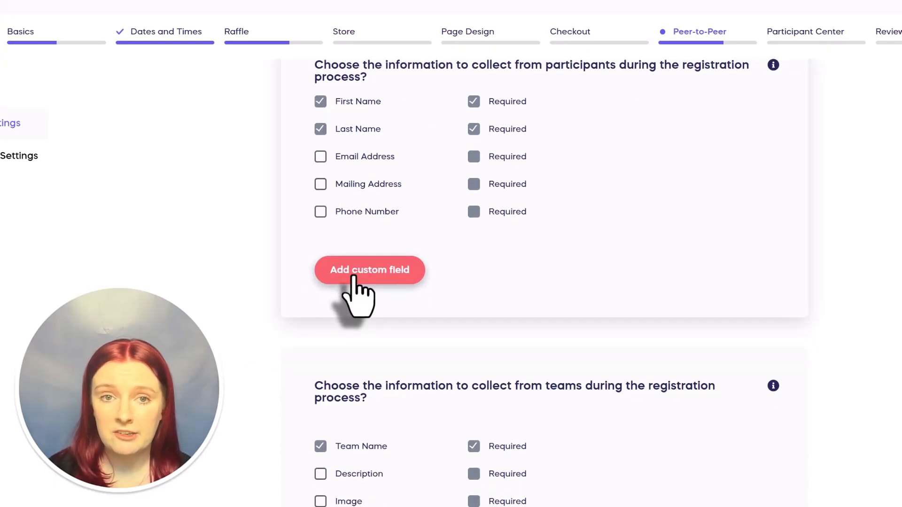
{"action": "scroll", "coordinate": [353, 278], "scroll_direction": "down", "scroll_amount": 10}
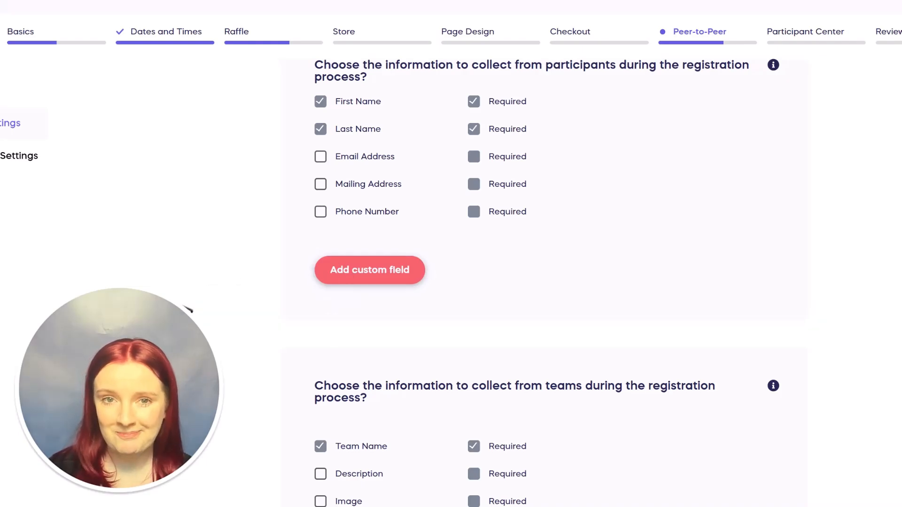
- Start a new participant registration type and look over its empty title, price and description fields
{"action": "scroll", "coordinate": [425, 144], "scroll_direction": "down", "scroll_amount": 2}
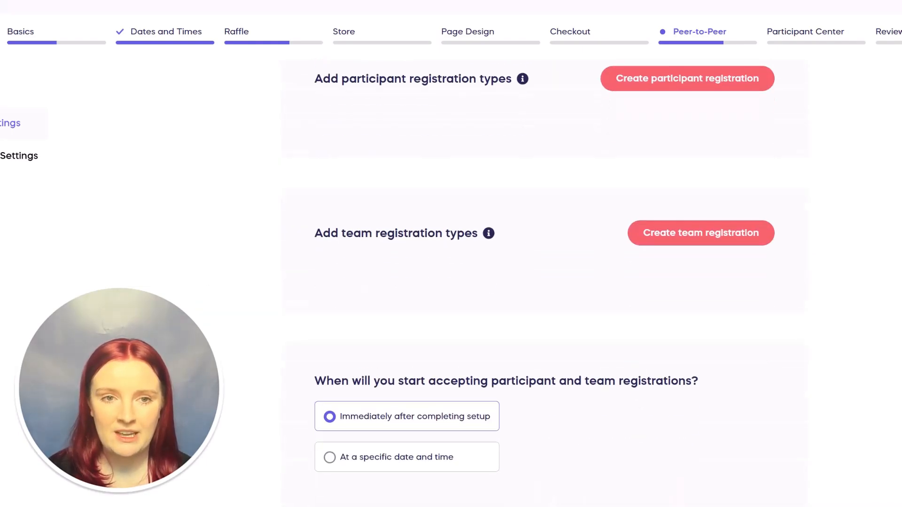
{"action": "scroll", "coordinate": [426, 144], "scroll_direction": "up", "scroll_amount": 1}
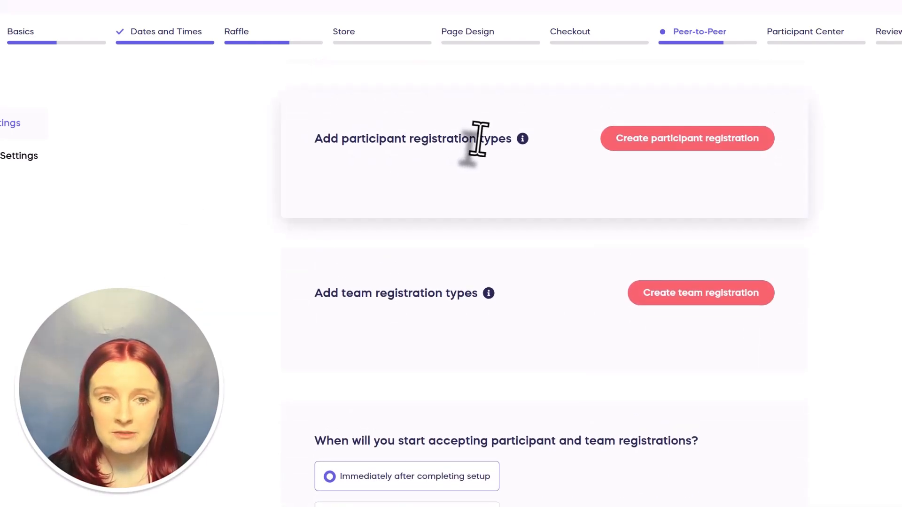
{"action": "left_click", "coordinate": [713, 142]}
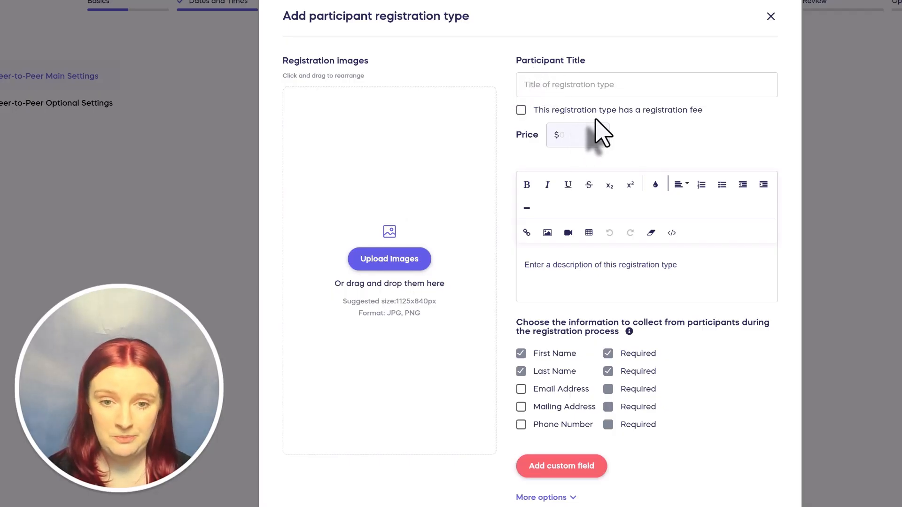
{"action": "scroll", "coordinate": [596, 121], "scroll_direction": "down", "scroll_amount": 1}
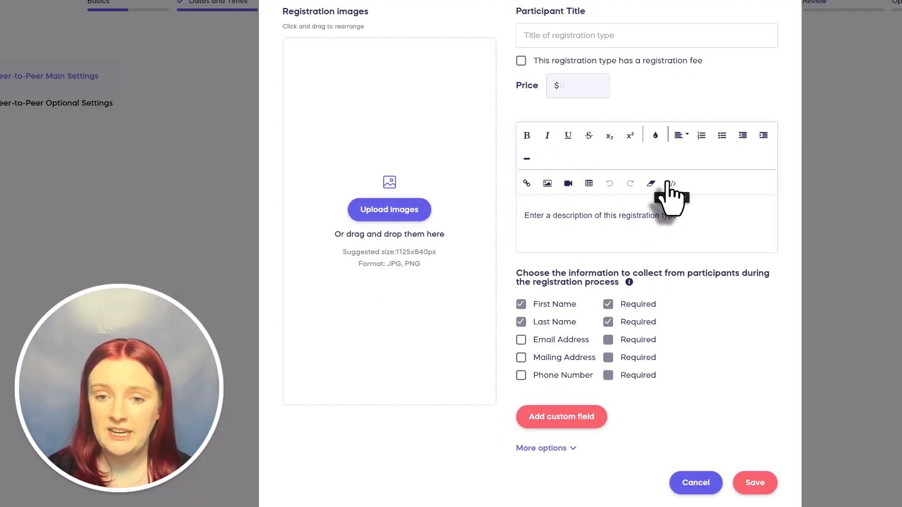
{"action": "scroll", "coordinate": [670, 192], "scroll_direction": "down", "scroll_amount": 1}
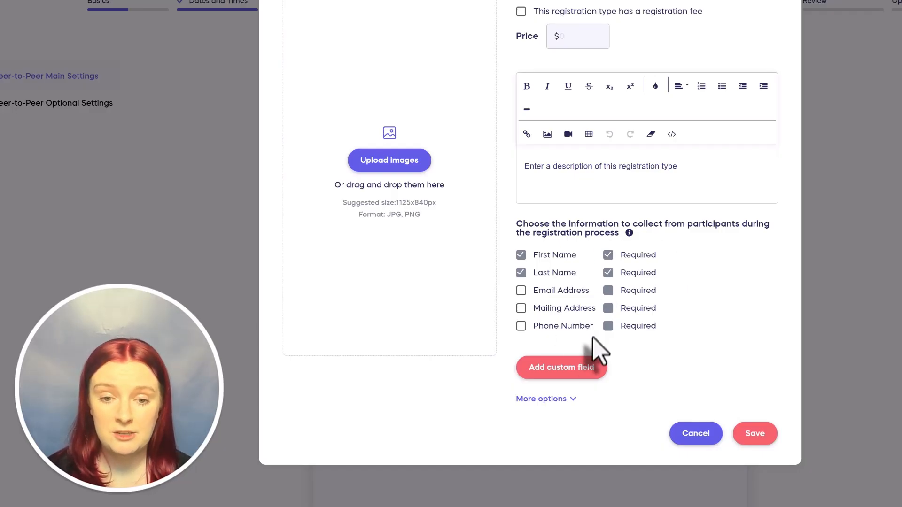
- Save the team registration type and reveal the optional Peer-to-Peer settings
{"action": "left_click", "coordinate": [755, 445]}
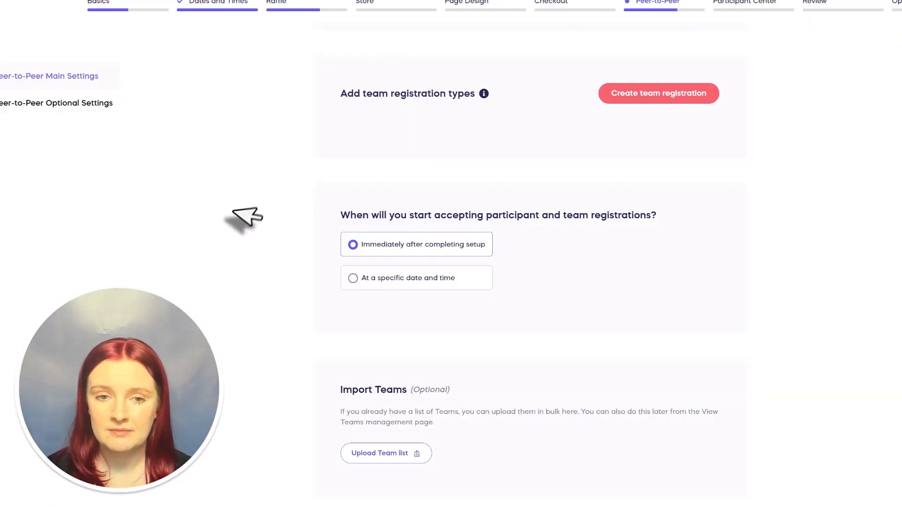
{"action": "scroll", "coordinate": [241, 215], "scroll_direction": "down", "scroll_amount": 4}
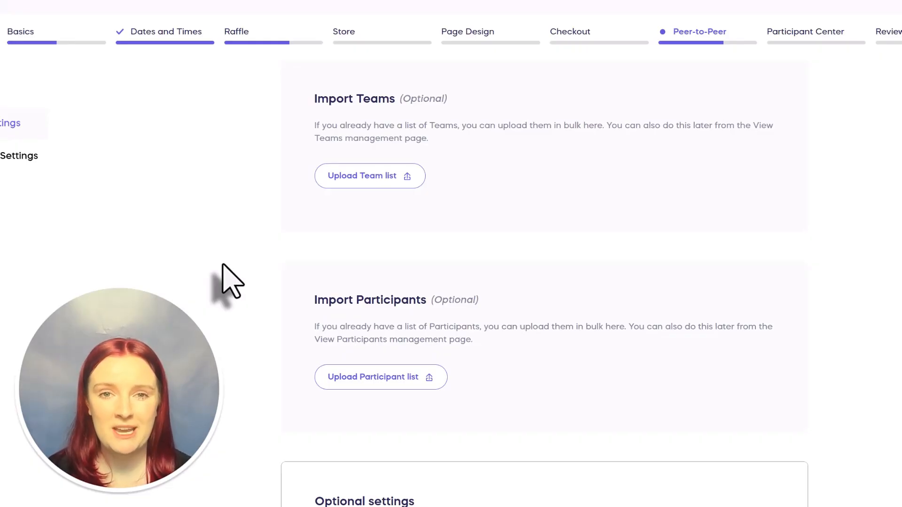
{"action": "scroll", "coordinate": [223, 265], "scroll_direction": "down", "scroll_amount": 4}
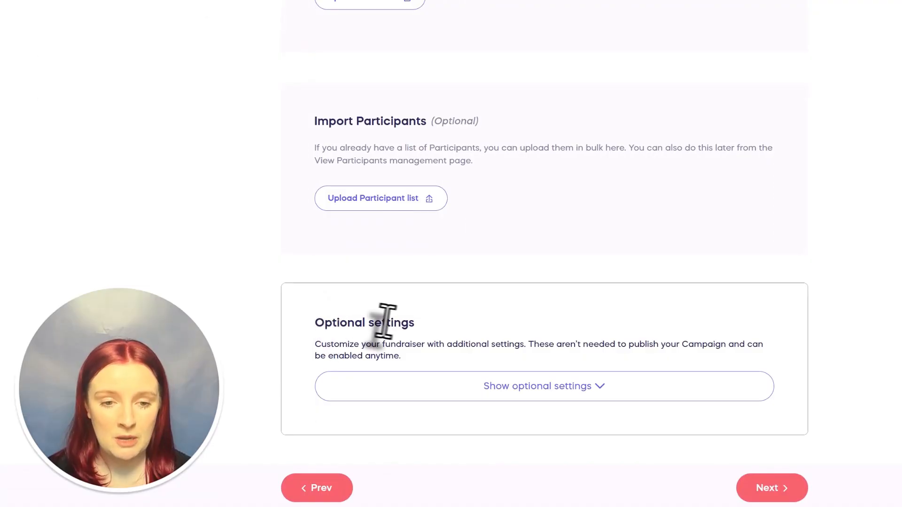
{"action": "left_click", "coordinate": [545, 383]}
{"action": "scroll", "coordinate": [184, 286], "scroll_direction": "down", "scroll_amount": 9}
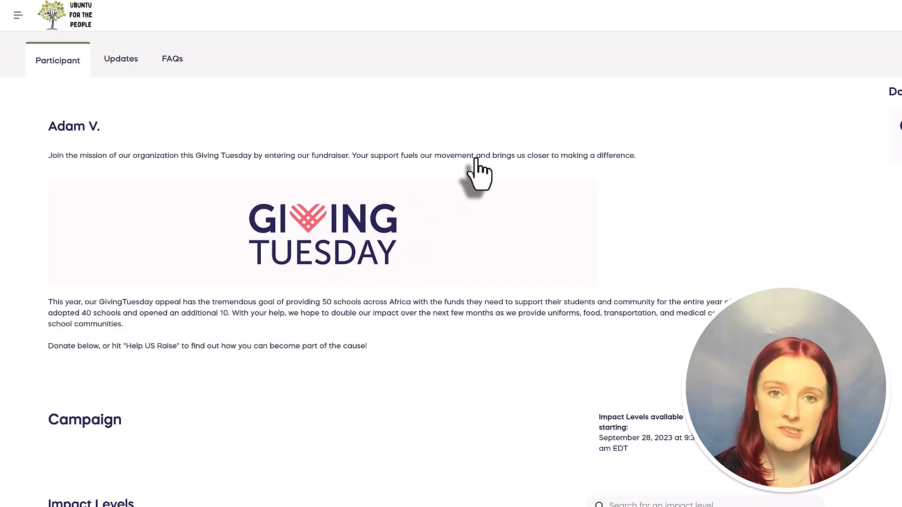
- Open the participant description's rich-text editor and close it again without changes
{"action": "left_click", "coordinate": [84, 126]}
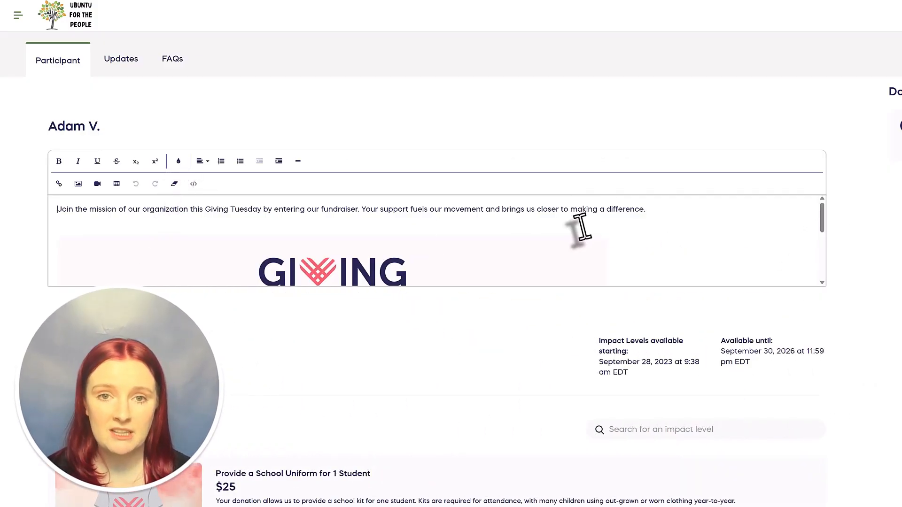
{"action": "left_click", "coordinate": [371, 114]}
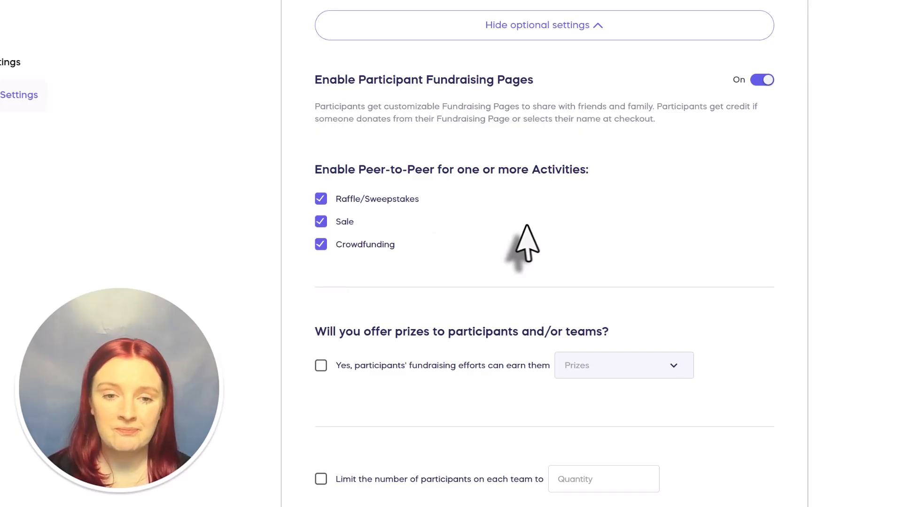
- Let participants' fundraising efforts earn them Prizes, leaving the other optional settings off
{"action": "scroll", "coordinate": [525, 227], "scroll_direction": "down", "scroll_amount": 3}
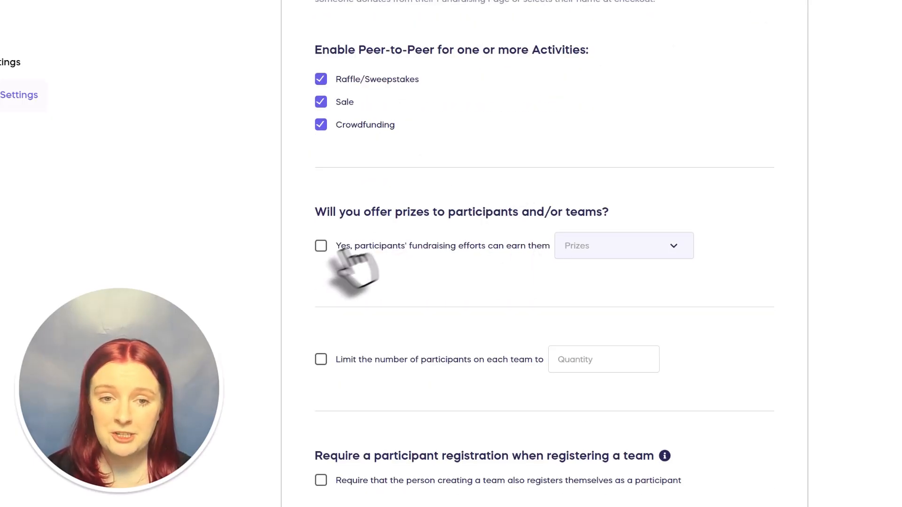
{"action": "left_click", "coordinate": [320, 245]}
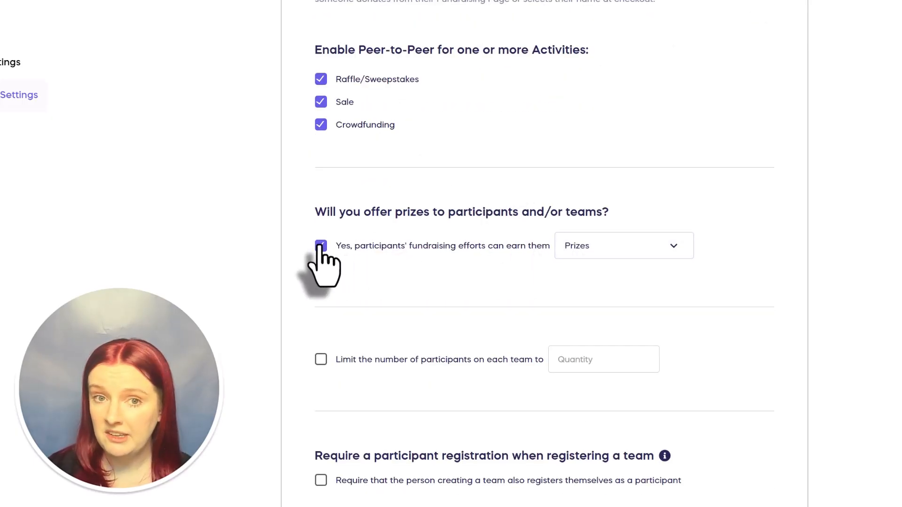
{"action": "left_click", "coordinate": [670, 247]}
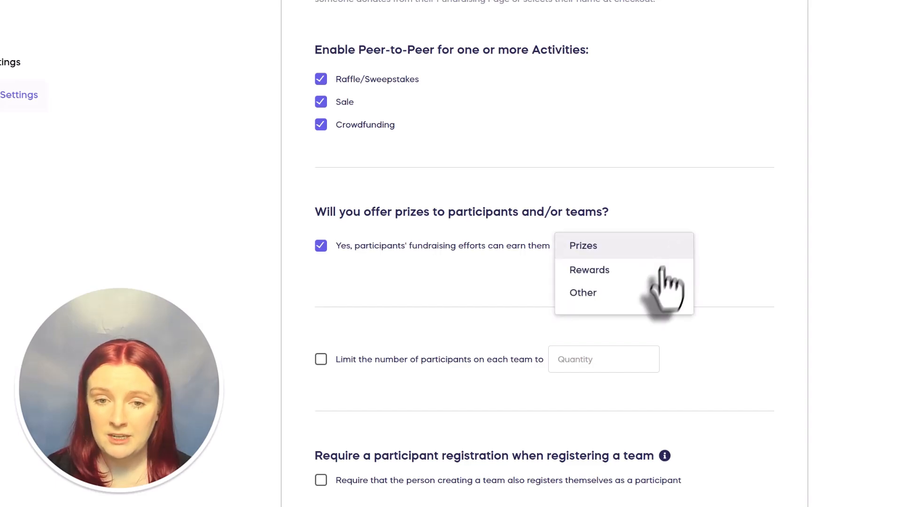
{"action": "left_click", "coordinate": [731, 238]}
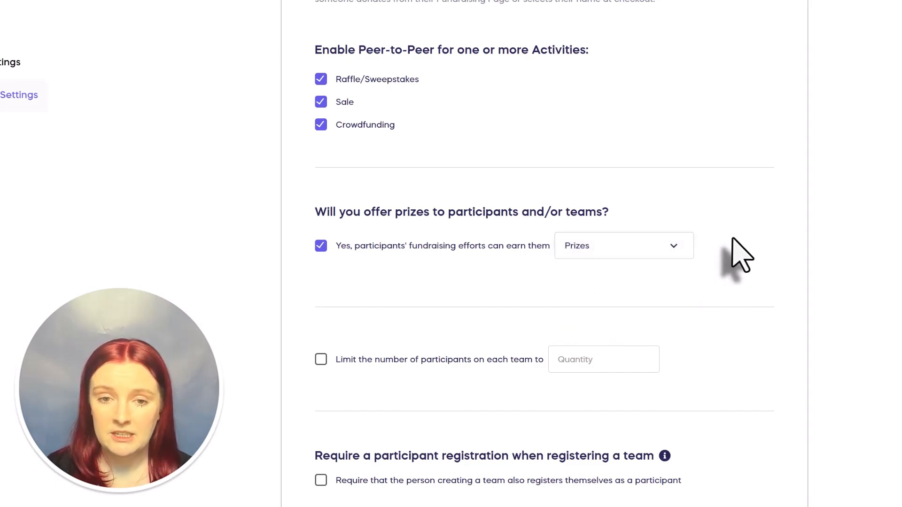
{"action": "scroll", "coordinate": [732, 239], "scroll_direction": "down", "scroll_amount": 2}
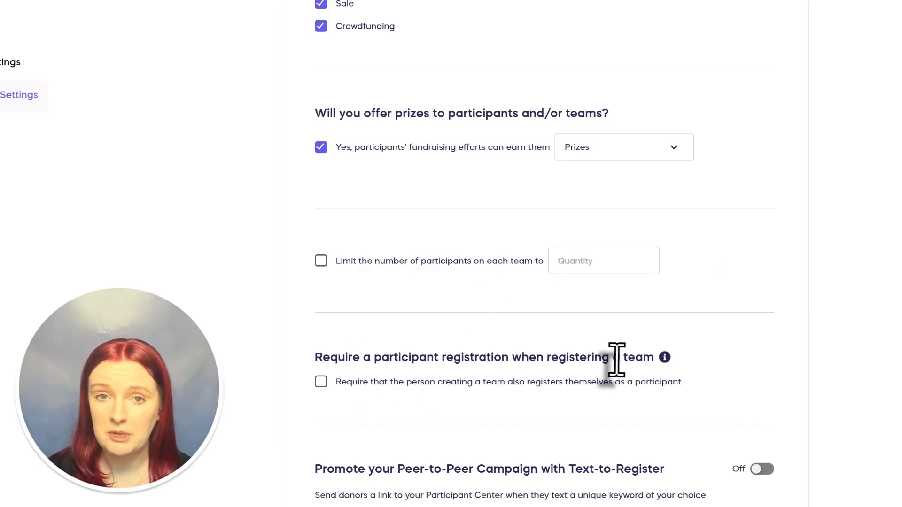
{"action": "scroll", "coordinate": [263, 446], "scroll_direction": "down", "scroll_amount": 3}
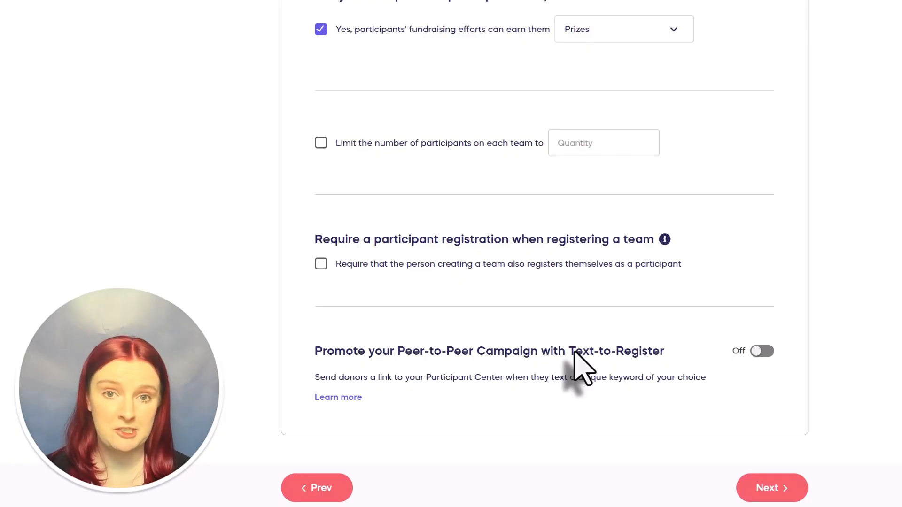
- On the Prizes step, award participants for most raised and most unique donors, overall and within their team
{"action": "left_click", "coordinate": [593, 8]}
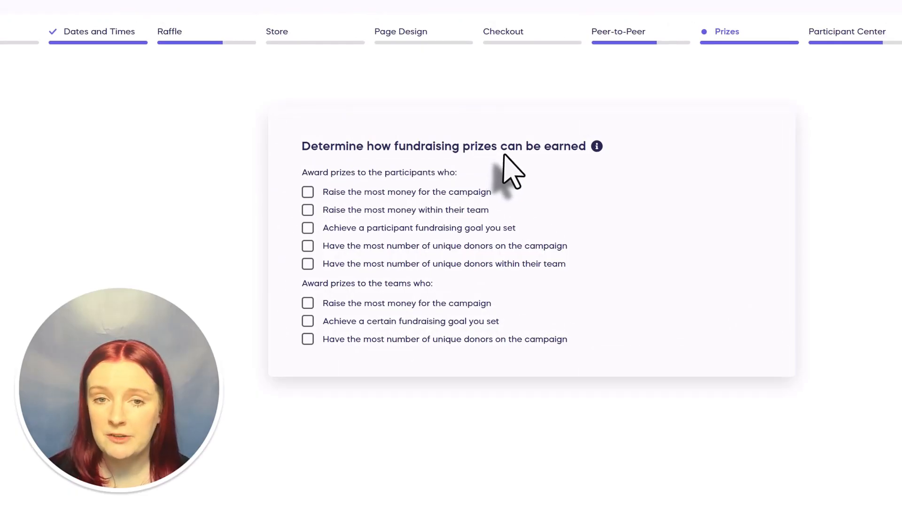
{"action": "left_click", "coordinate": [308, 192]}
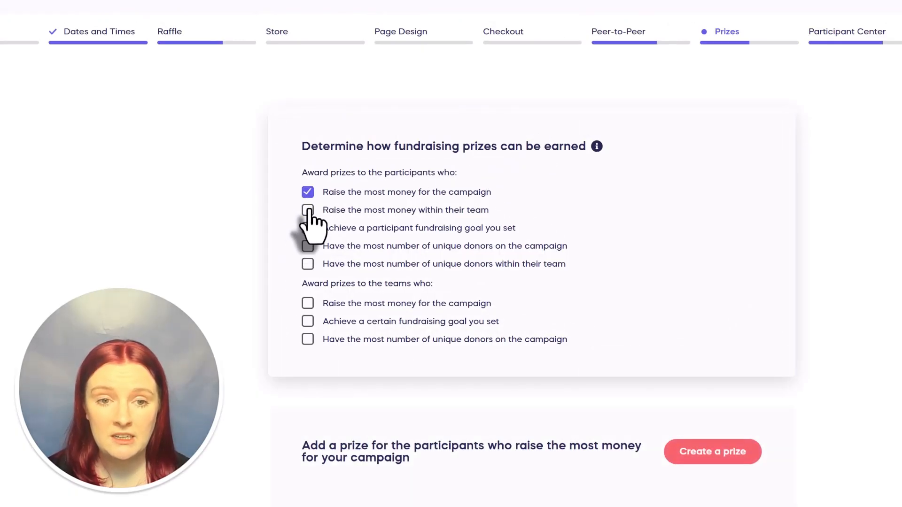
{"action": "left_click", "coordinate": [307, 210]}
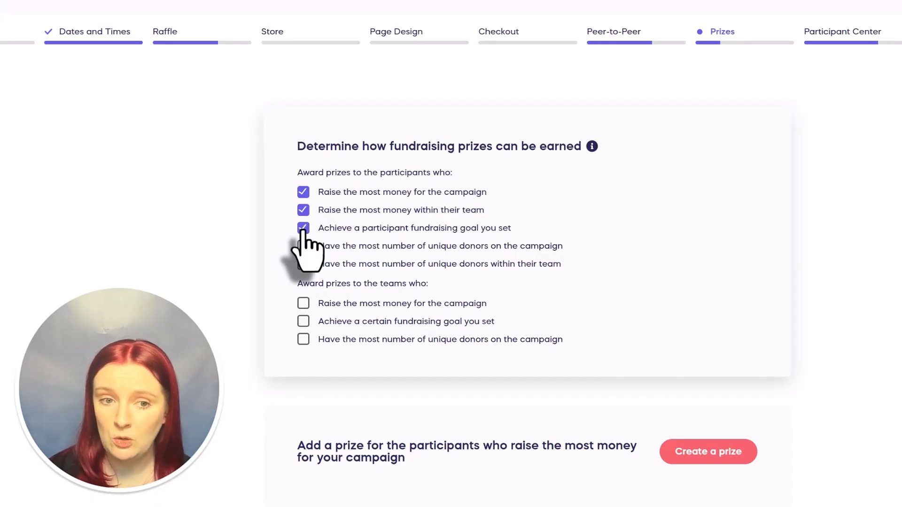
{"action": "left_click", "coordinate": [308, 247]}
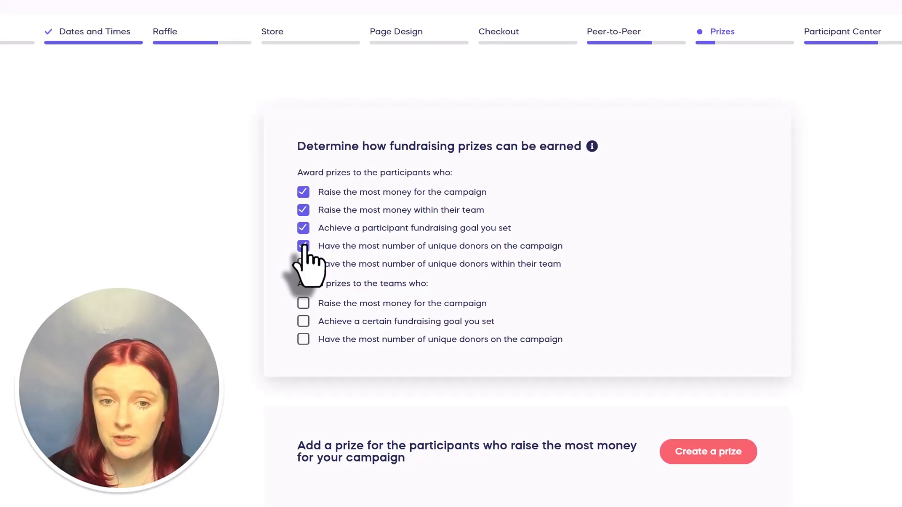
{"action": "left_click", "coordinate": [302, 264]}
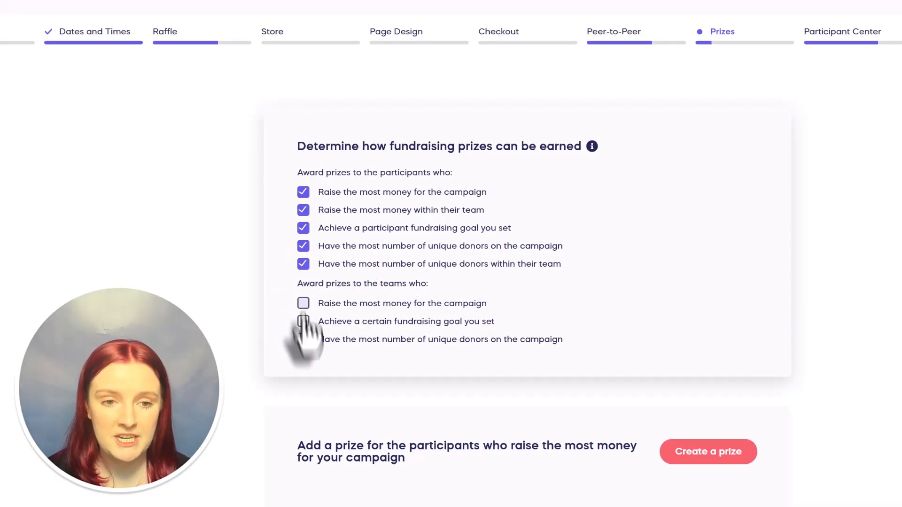
- Award teams for most money raised, reaching a fundraising goal, and most unique donors
{"action": "left_click", "coordinate": [303, 311]}
{"action": "left_click", "coordinate": [302, 321]}
{"action": "left_click", "coordinate": [303, 339]}
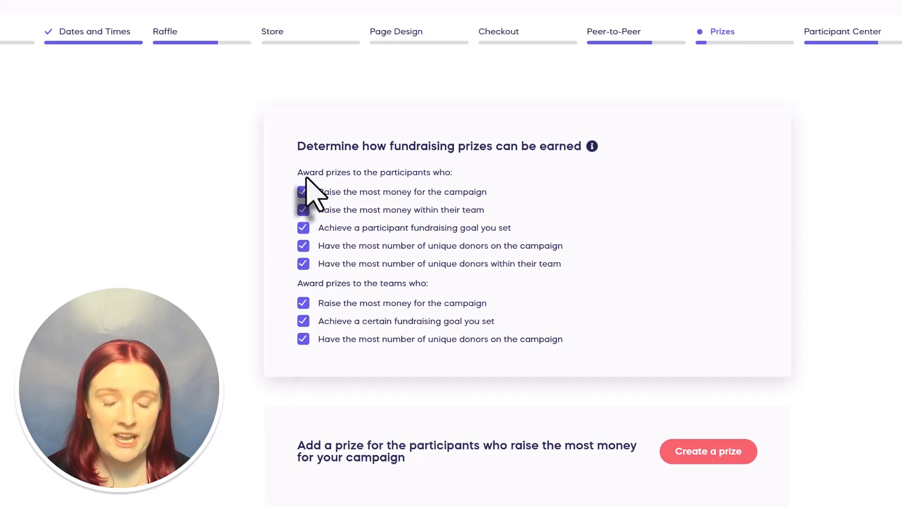
{"action": "scroll", "coordinate": [869, 361], "scroll_direction": "down", "scroll_amount": 3}
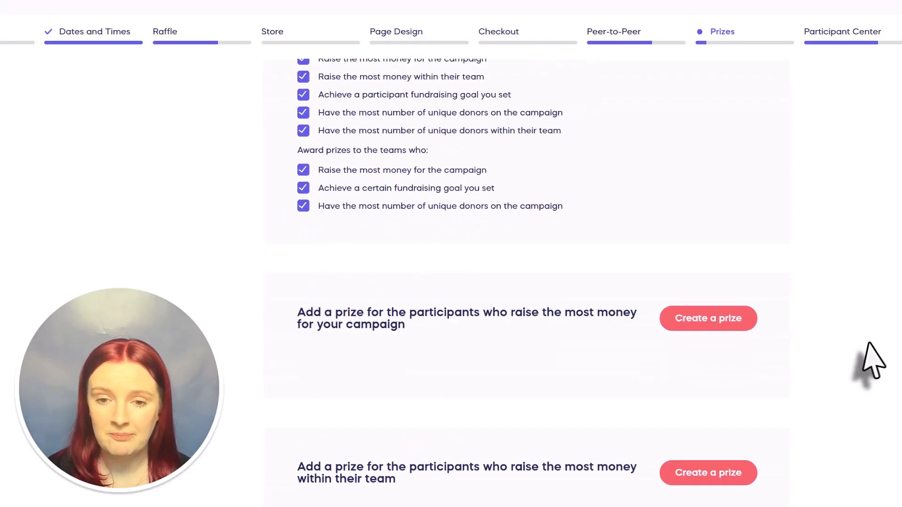
{"action": "scroll", "coordinate": [869, 362], "scroll_direction": "down", "scroll_amount": 1}
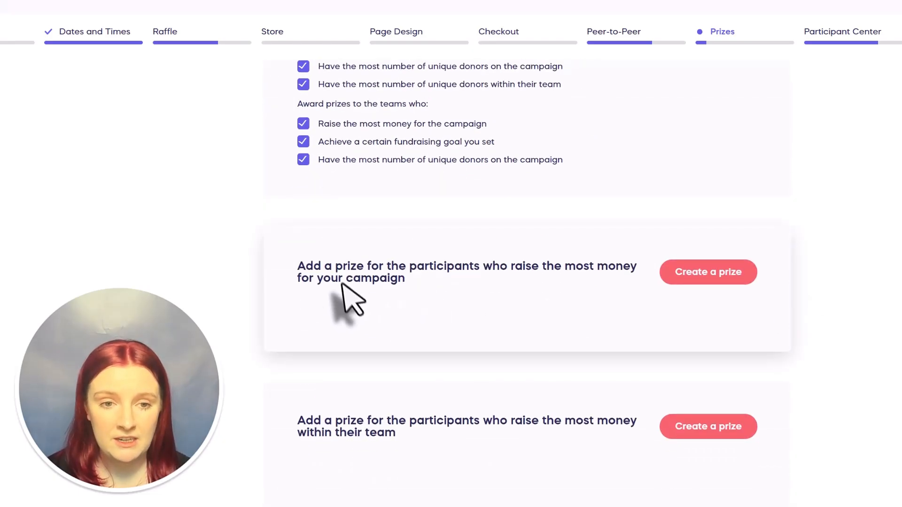
{"action": "scroll", "coordinate": [420, 314], "scroll_direction": "up", "scroll_amount": 1}
{"action": "scroll", "coordinate": [425, 256], "scroll_direction": "up", "scroll_amount": 2}
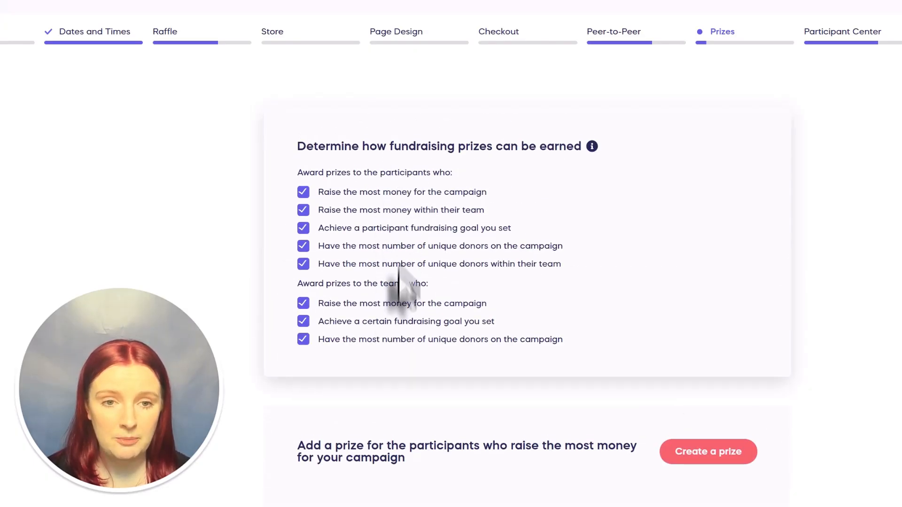
{"action": "scroll", "coordinate": [748, 335], "scroll_direction": "down", "scroll_amount": 2}
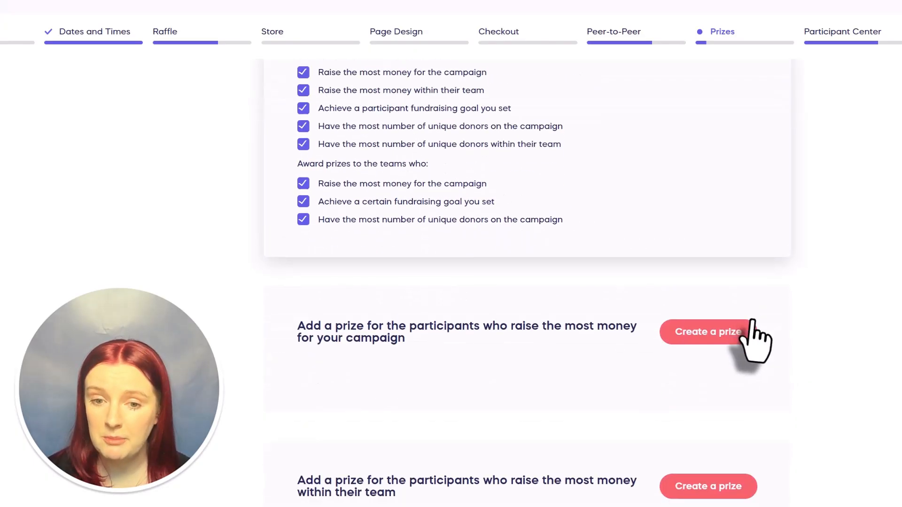
{"action": "left_click", "coordinate": [723, 334]}
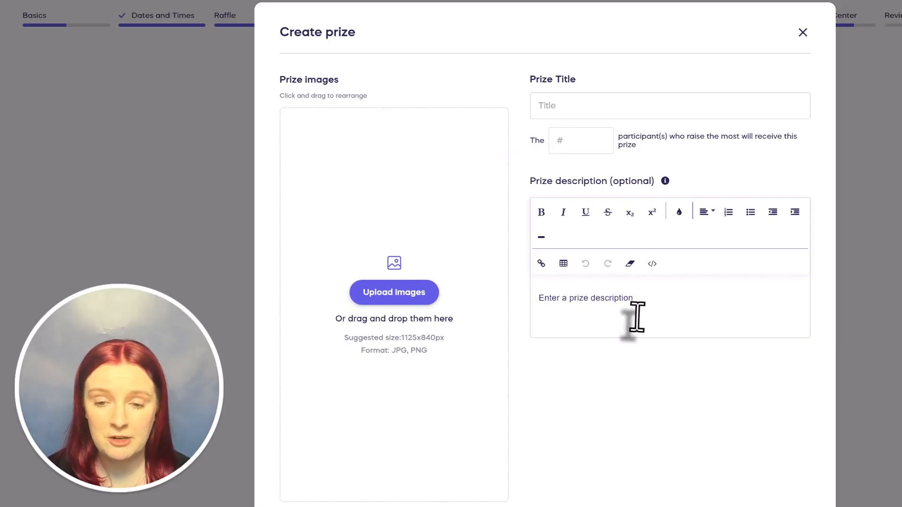
{"action": "left_click", "coordinate": [802, 33]}
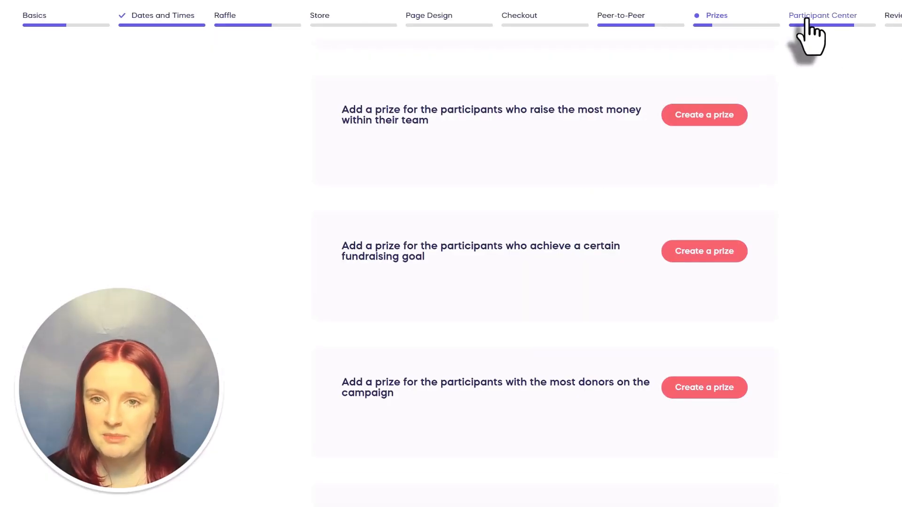
{"action": "left_click", "coordinate": [806, 19]}
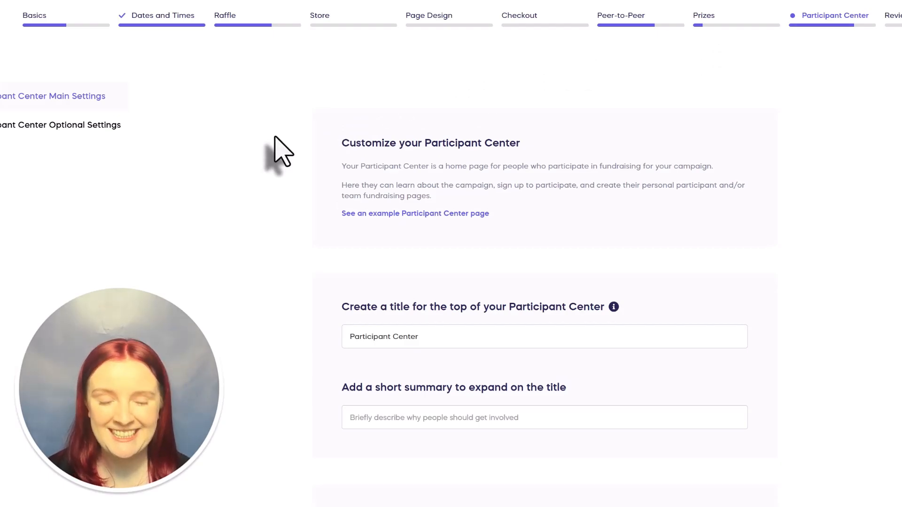
{"action": "scroll", "coordinate": [275, 137], "scroll_direction": "down", "scroll_amount": 3}
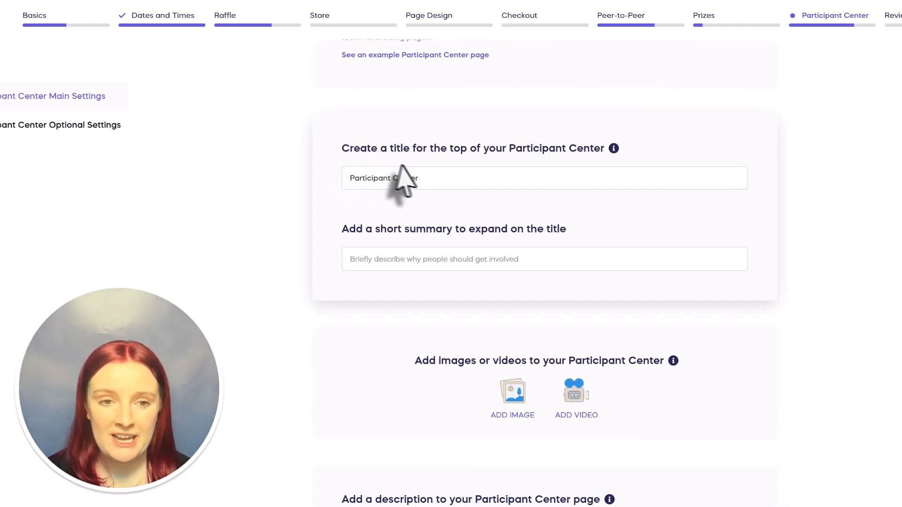
{"action": "scroll", "coordinate": [427, 177], "scroll_direction": "down", "scroll_amount": 1}
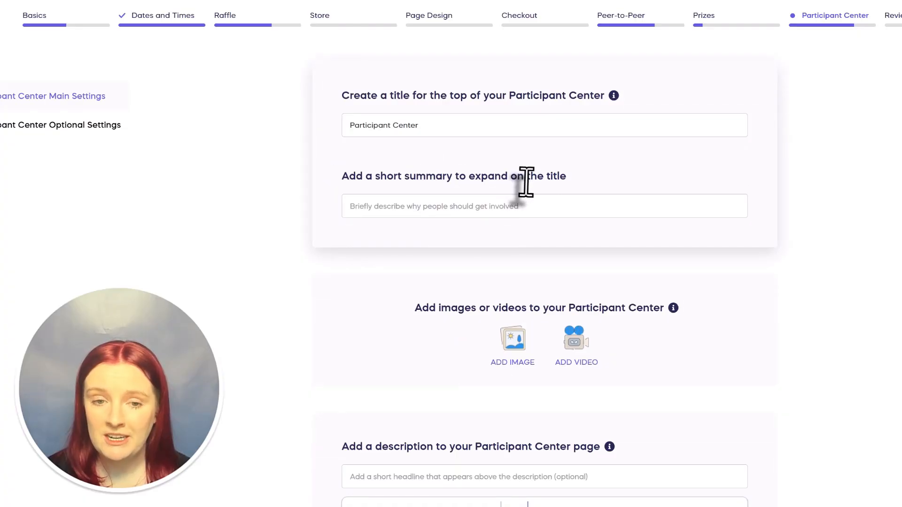
{"action": "scroll", "coordinate": [523, 186], "scroll_direction": "down", "scroll_amount": 3}
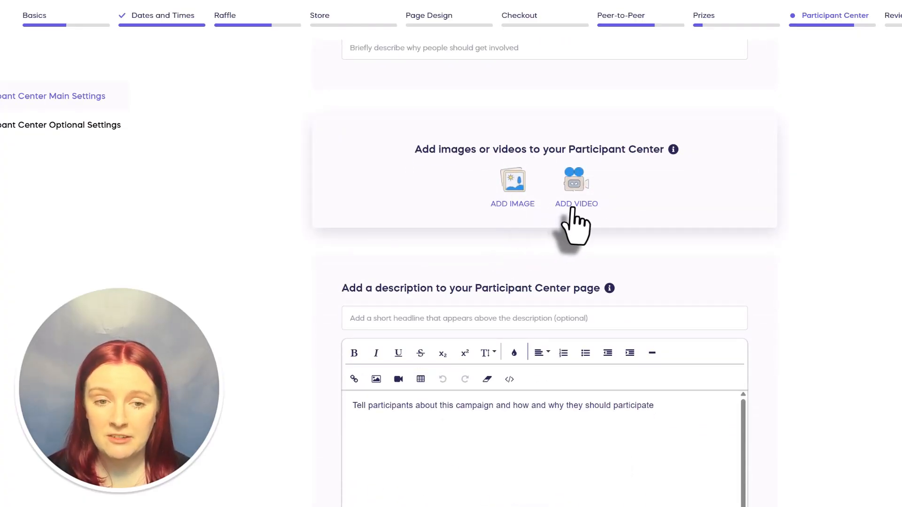
{"action": "scroll", "coordinate": [268, 267], "scroll_direction": "down", "scroll_amount": 3}
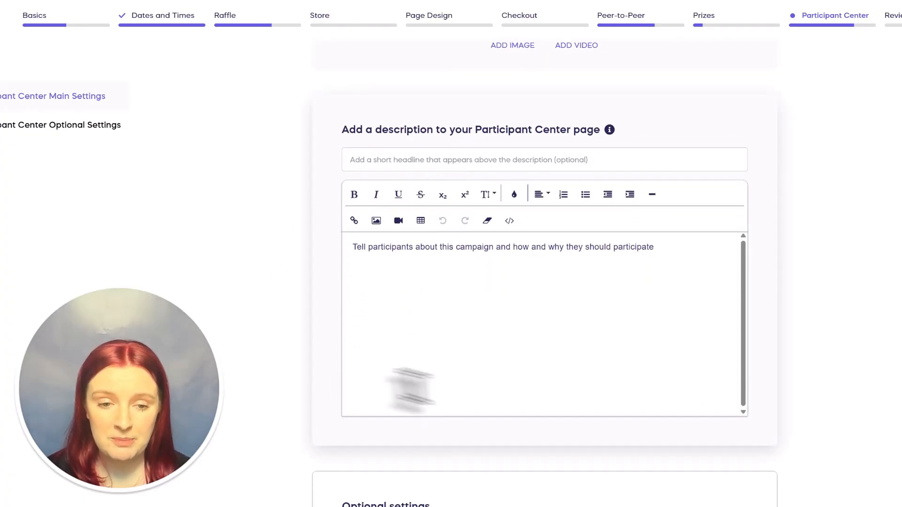
{"action": "scroll", "coordinate": [238, 332], "scroll_direction": "down", "scroll_amount": 4}
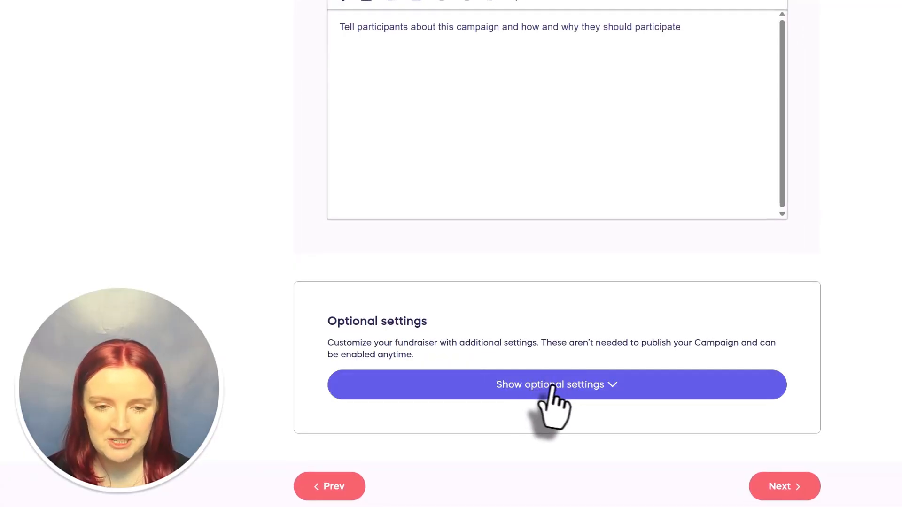
- In optional participant center settings, turn the Most donors leaderboard on and back off, keeping Most amount raised default
{"action": "left_click", "coordinate": [552, 386]}
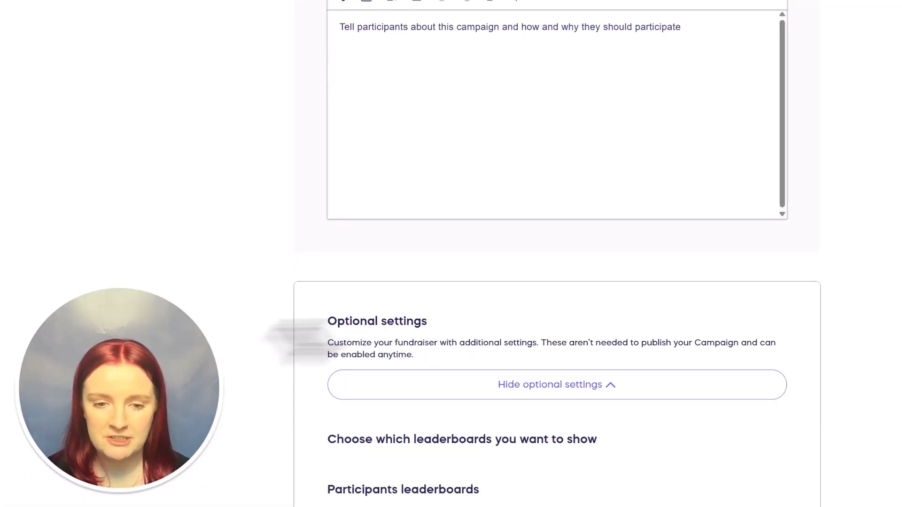
{"action": "scroll", "coordinate": [278, 356], "scroll_direction": "down", "scroll_amount": 8}
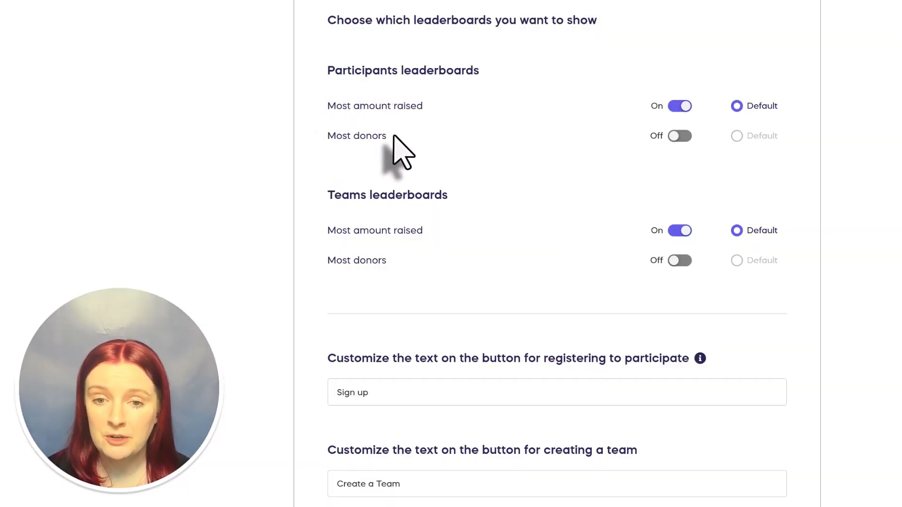
{"action": "left_click", "coordinate": [679, 138]}
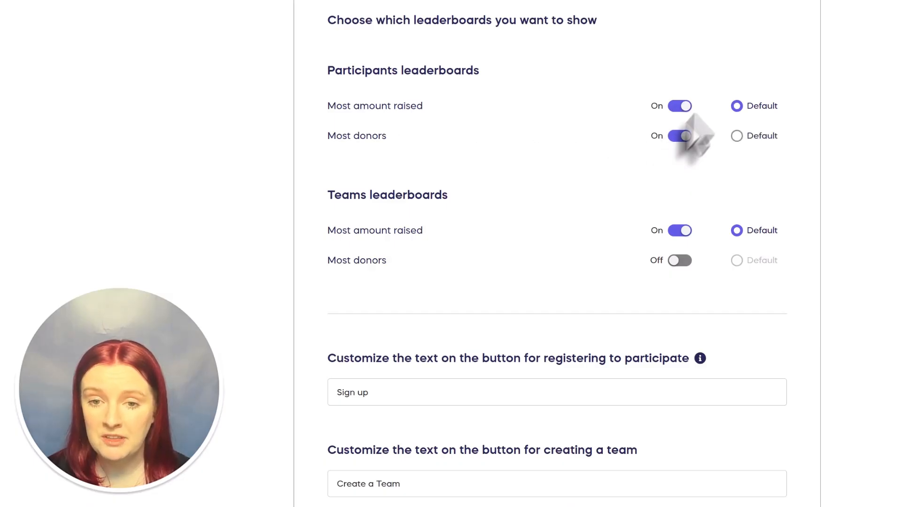
{"action": "left_click", "coordinate": [737, 106]}
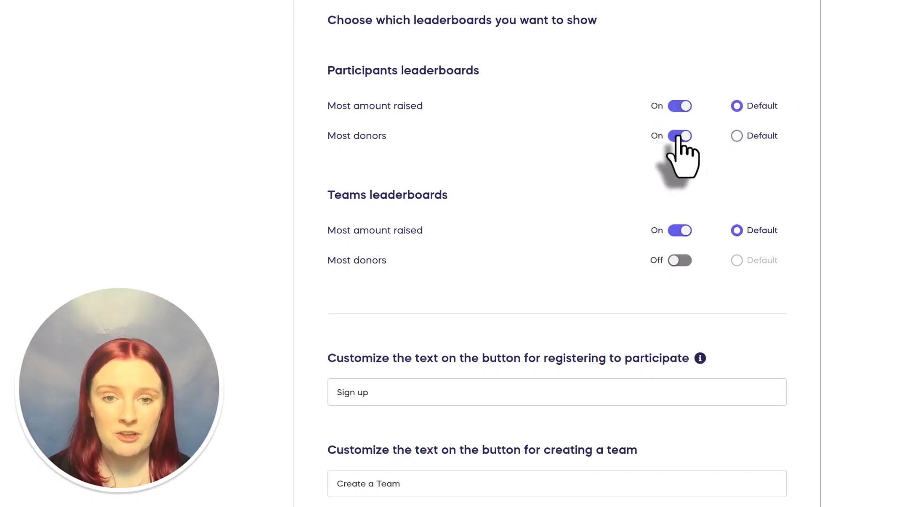
{"action": "left_click", "coordinate": [678, 135]}
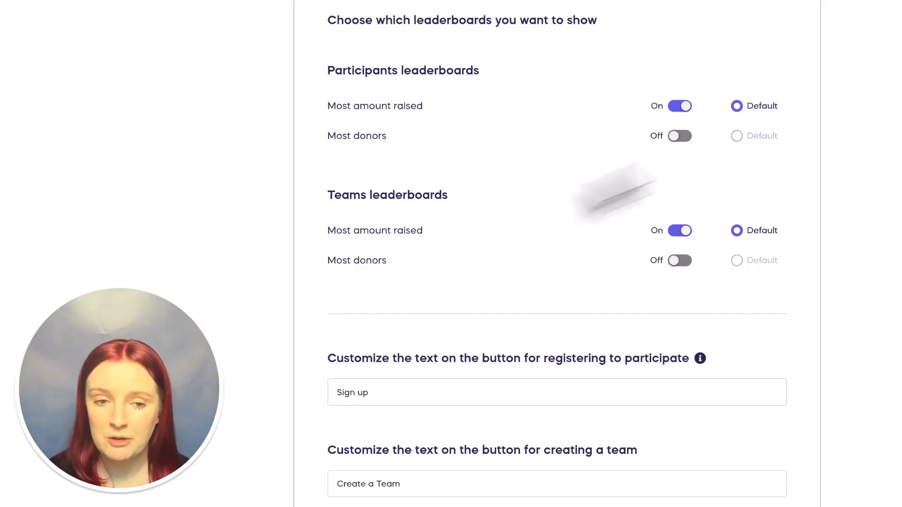
{"action": "scroll", "coordinate": [513, 202], "scroll_direction": "down", "scroll_amount": 8}
{"action": "scroll", "coordinate": [505, 186], "scroll_direction": "down", "scroll_amount": 3}
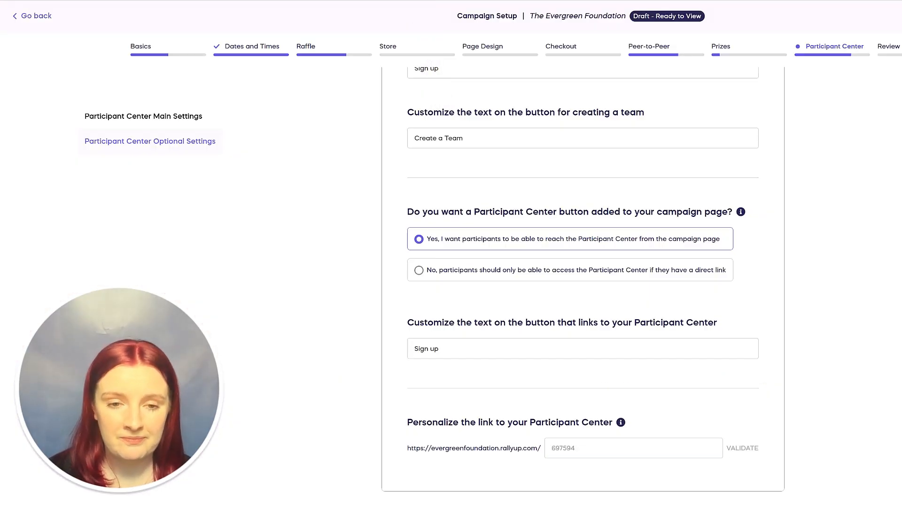
{"action": "left_click", "coordinate": [763, 45]}
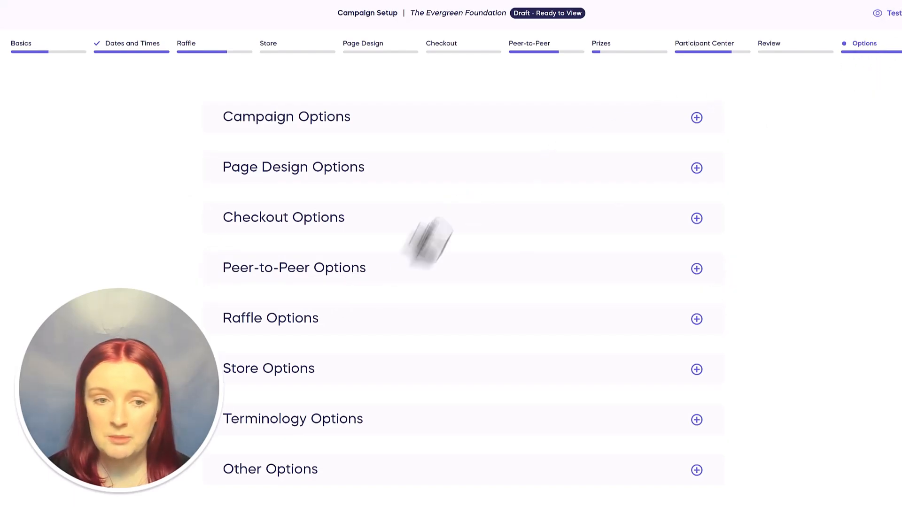
- Expand Peer-to-Peer Options and review its participant display and donor-crediting settings
{"action": "left_click", "coordinate": [359, 281]}
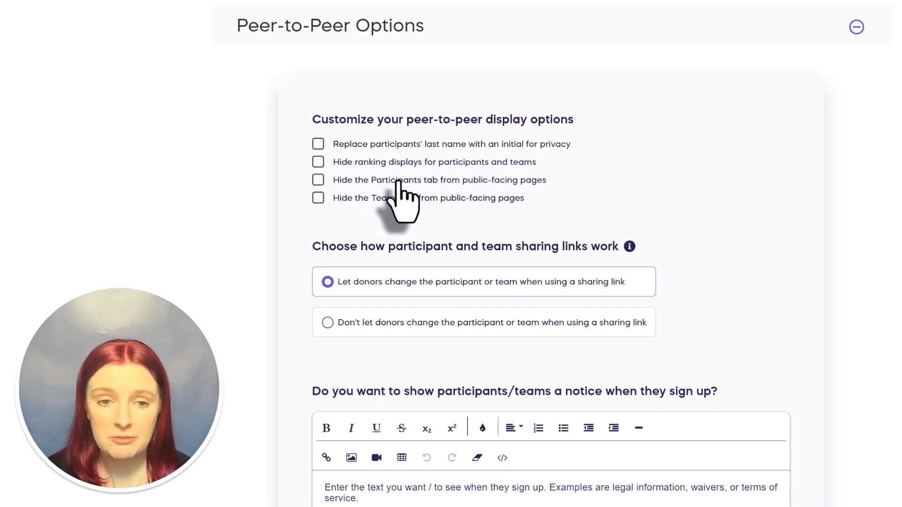
{"action": "scroll", "coordinate": [761, 214], "scroll_direction": "down", "scroll_amount": 3}
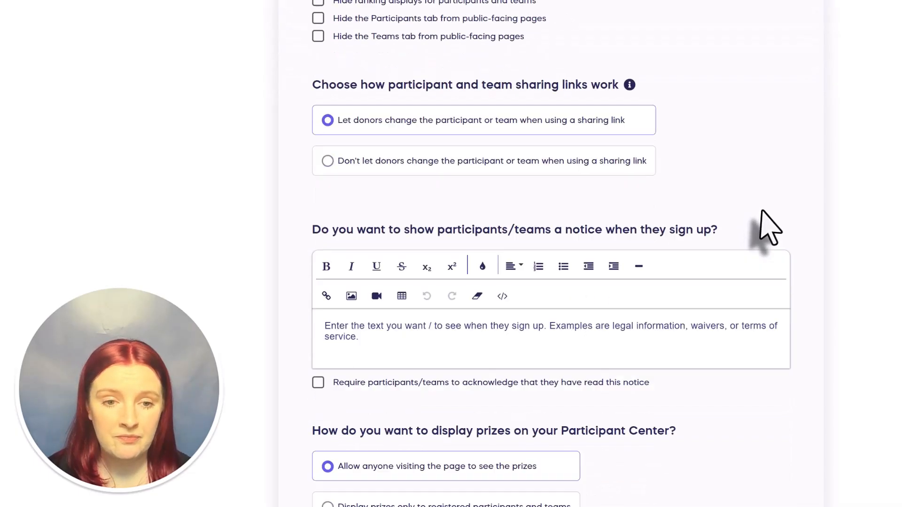
{"action": "scroll", "coordinate": [762, 211], "scroll_direction": "down", "scroll_amount": 8}
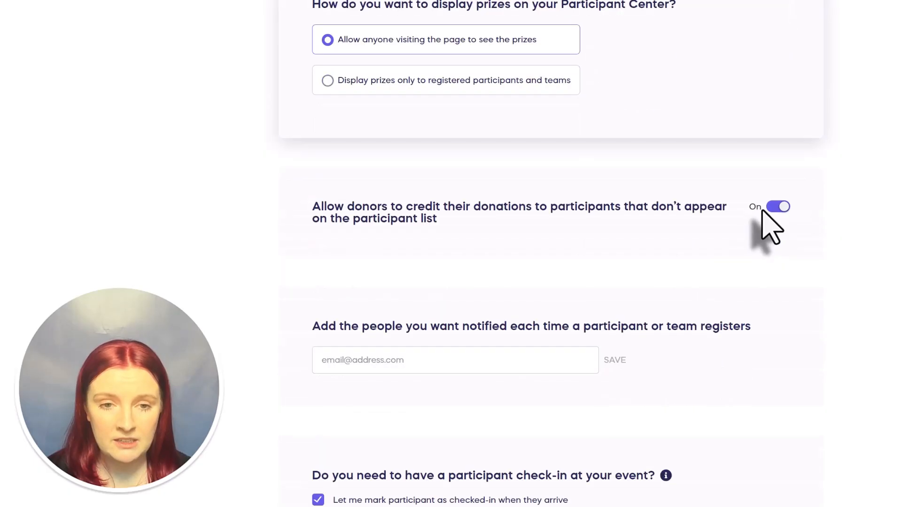
{"action": "scroll", "coordinate": [760, 221], "scroll_direction": "down", "scroll_amount": 3}
{"action": "scroll", "coordinate": [761, 272], "scroll_direction": "up", "scroll_amount": 1}
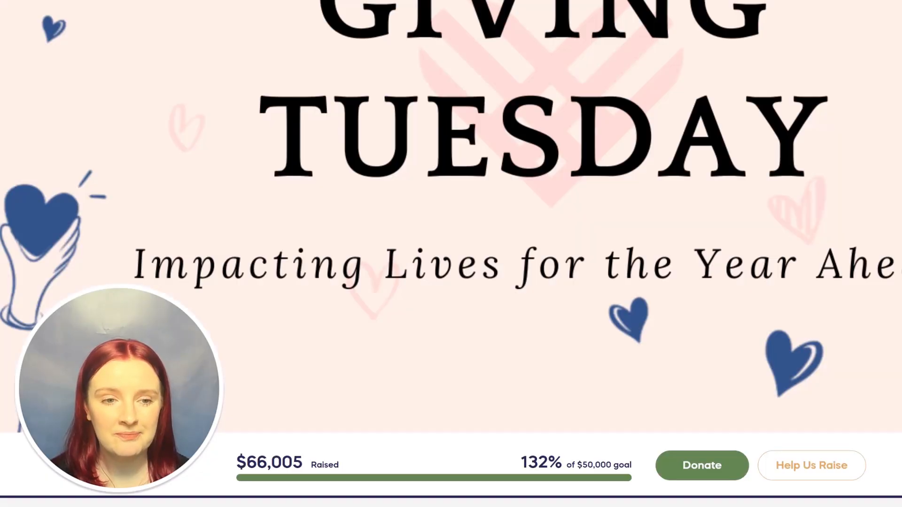
- Scroll through the Giving Tuesday campaign page and show its Participants list
{"action": "scroll", "coordinate": [366, 193], "scroll_direction": "down", "scroll_amount": 6}
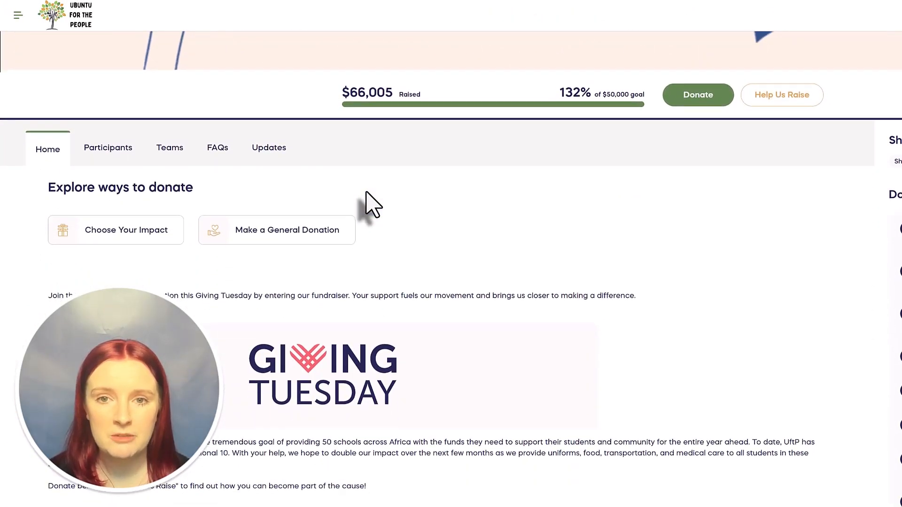
{"action": "scroll", "coordinate": [368, 201], "scroll_direction": "down", "scroll_amount": 1}
{"action": "scroll", "coordinate": [539, 253], "scroll_direction": "down", "scroll_amount": 1}
{"action": "scroll", "coordinate": [539, 258], "scroll_direction": "down", "scroll_amount": 6}
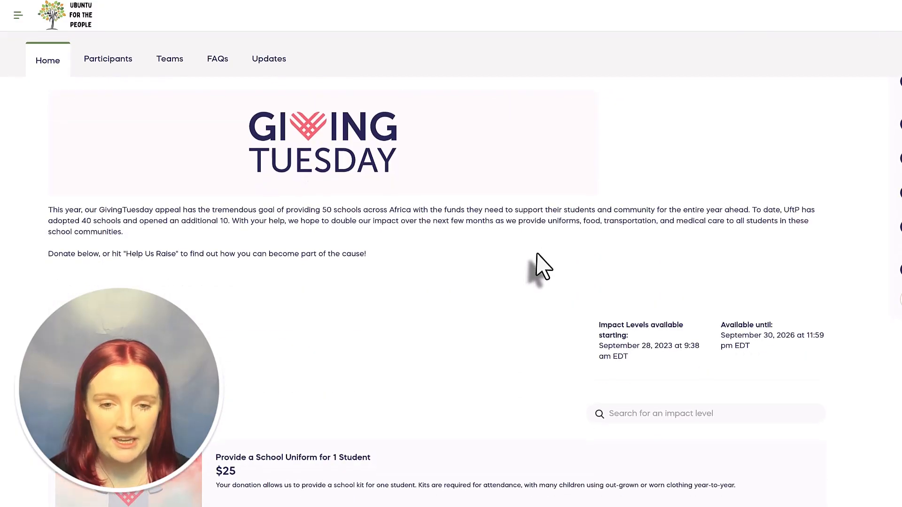
{"action": "scroll", "coordinate": [540, 263], "scroll_direction": "up", "scroll_amount": 10}
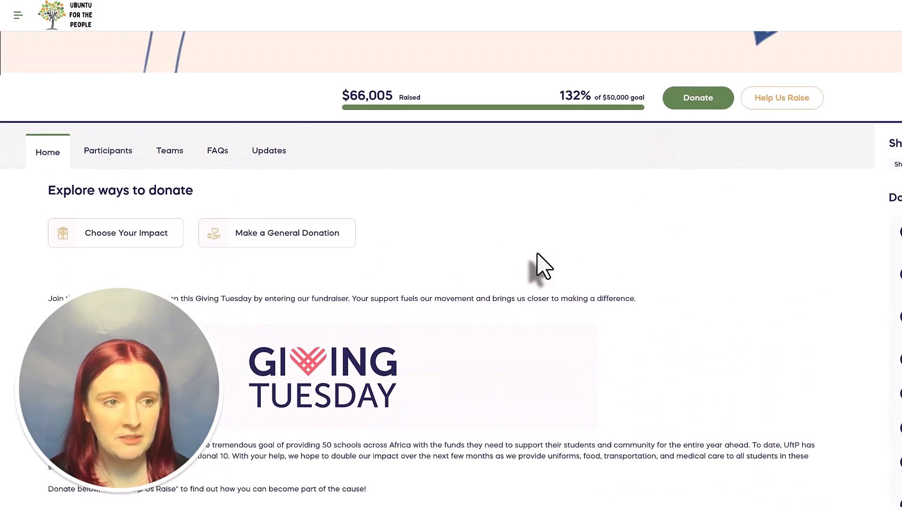
{"action": "left_click", "coordinate": [123, 151]}
- Switch to the Teams list showing each team's rank and pledged total
{"action": "scroll", "coordinate": [123, 151], "scroll_direction": "down", "scroll_amount": 2}
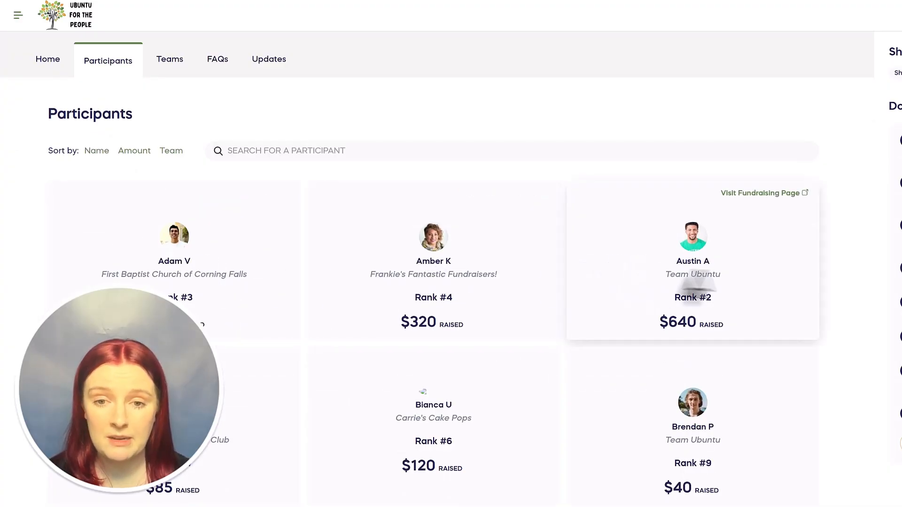
{"action": "left_click", "coordinate": [168, 69]}
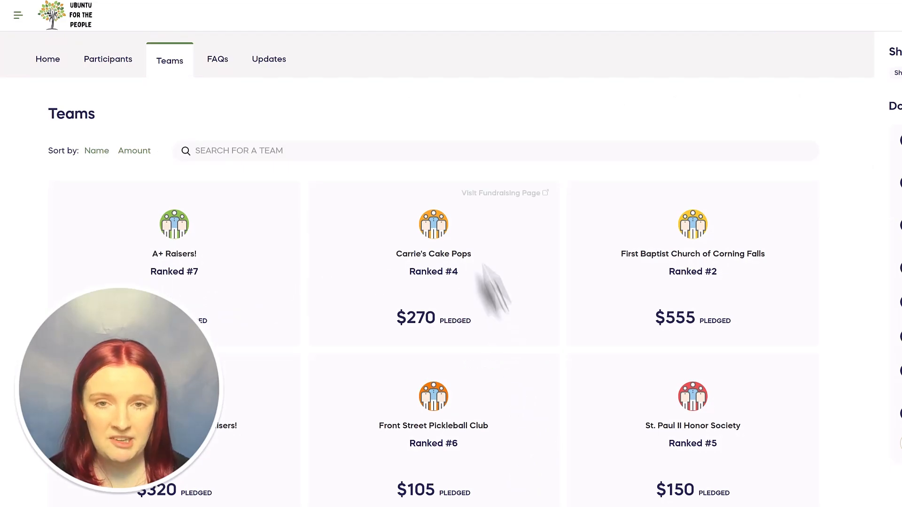
{"action": "scroll", "coordinate": [479, 278], "scroll_direction": "up", "scroll_amount": 5}
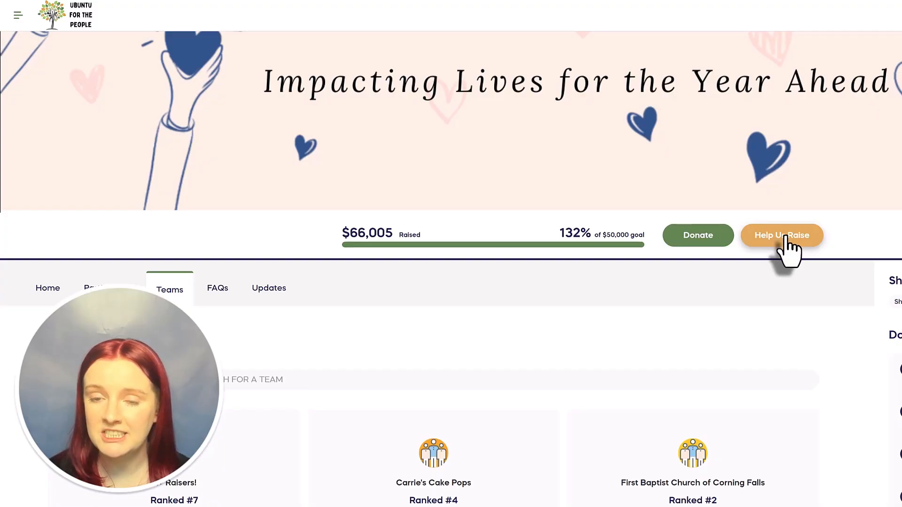
- Visit the Help Us Raise participant registration page for the Giving Tuesday campaign
{"action": "left_click", "coordinate": [784, 237]}
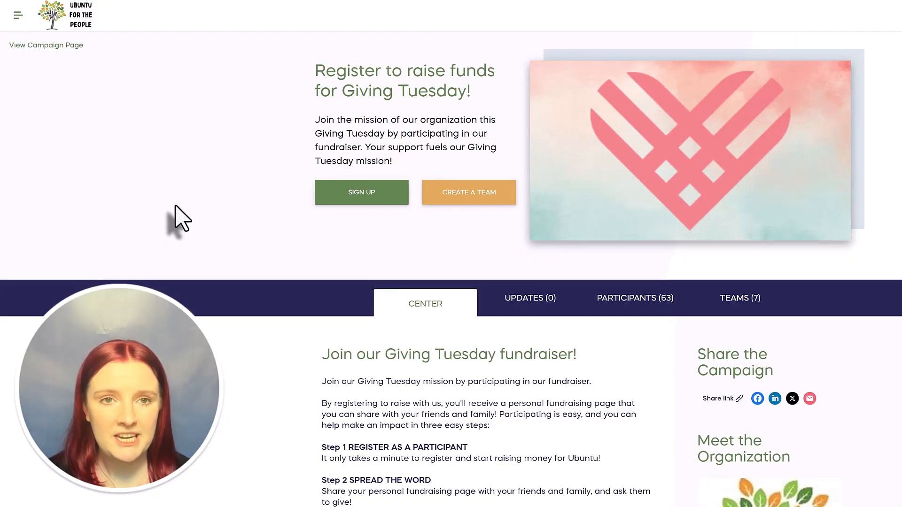
{"action": "scroll", "coordinate": [178, 217], "scroll_direction": "down", "scroll_amount": 10}
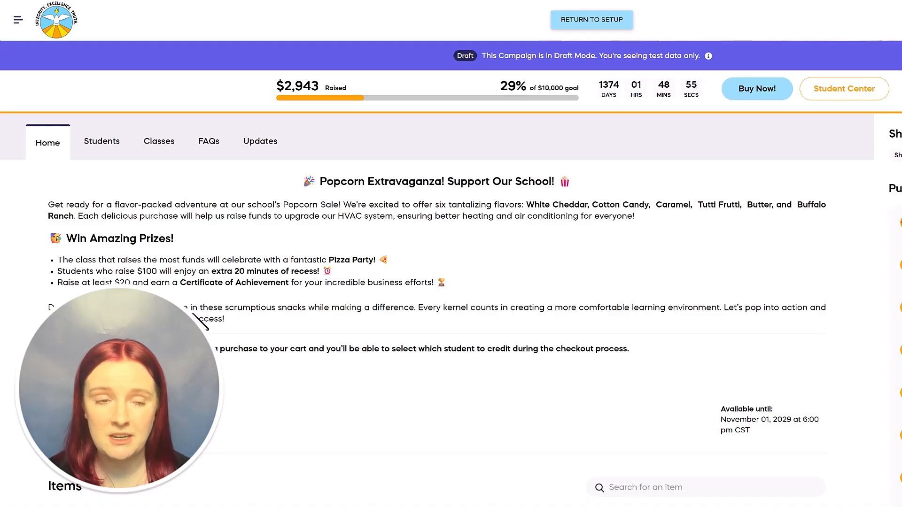
- Browse the Popcorn Extravaganza sale's Students and Classes lists
{"action": "left_click", "coordinate": [101, 144]}
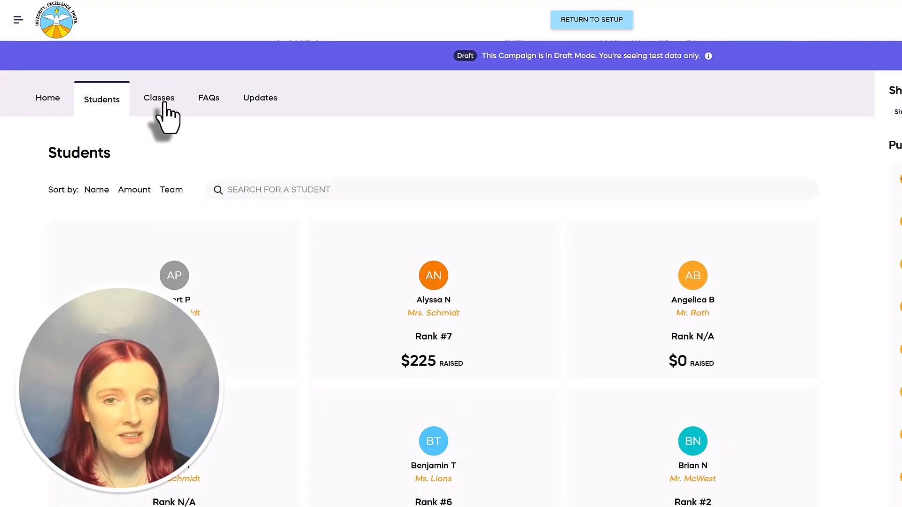
{"action": "left_click", "coordinate": [166, 113]}
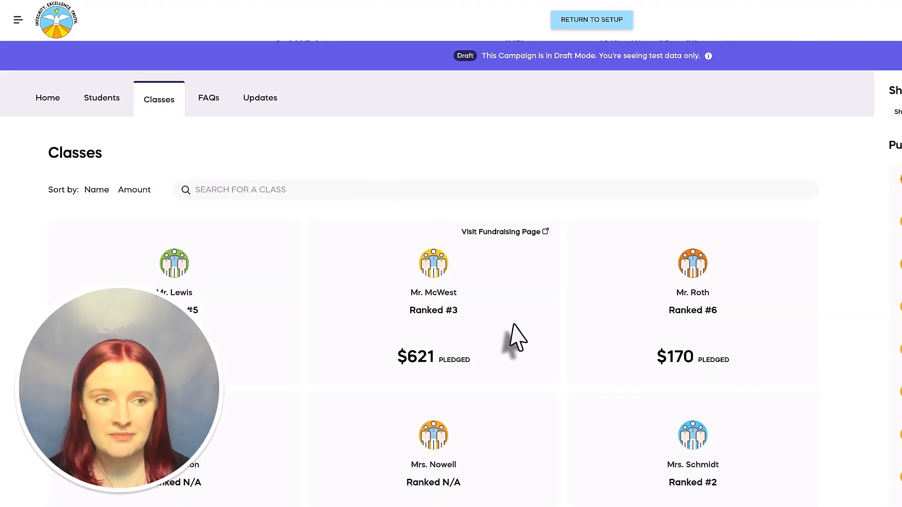
{"action": "scroll", "coordinate": [506, 336], "scroll_direction": "up", "scroll_amount": 2}
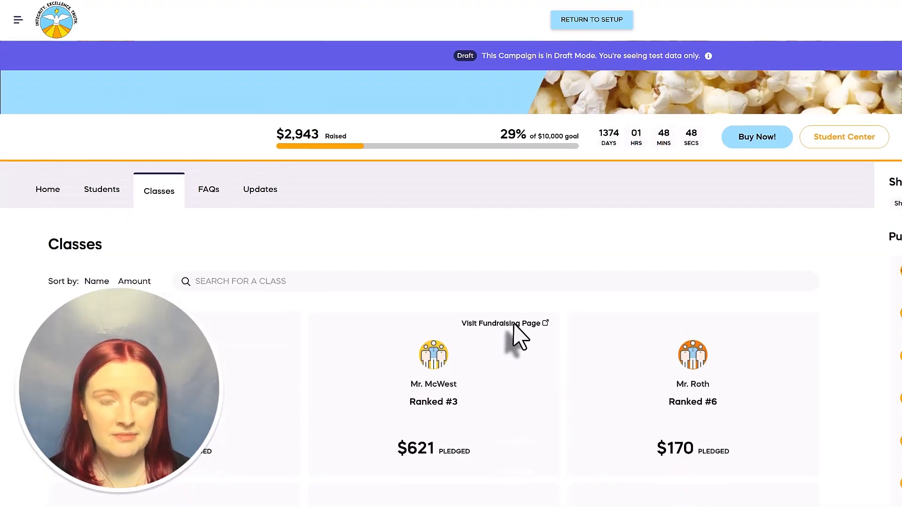
- Return to Home and scroll down to the popcorn Items list with prices
{"action": "left_click", "coordinate": [52, 191]}
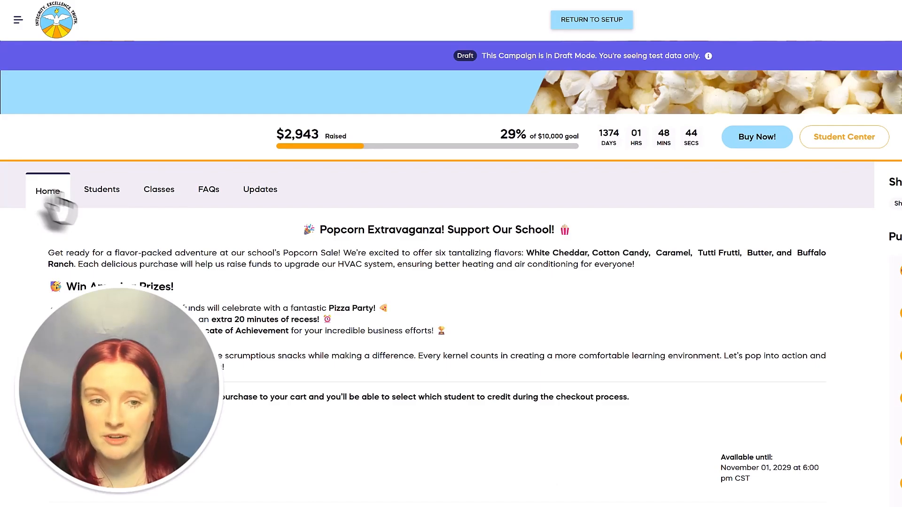
{"action": "scroll", "coordinate": [415, 357], "scroll_direction": "down", "scroll_amount": 5}
{"action": "scroll", "coordinate": [419, 349], "scroll_direction": "down", "scroll_amount": 2}
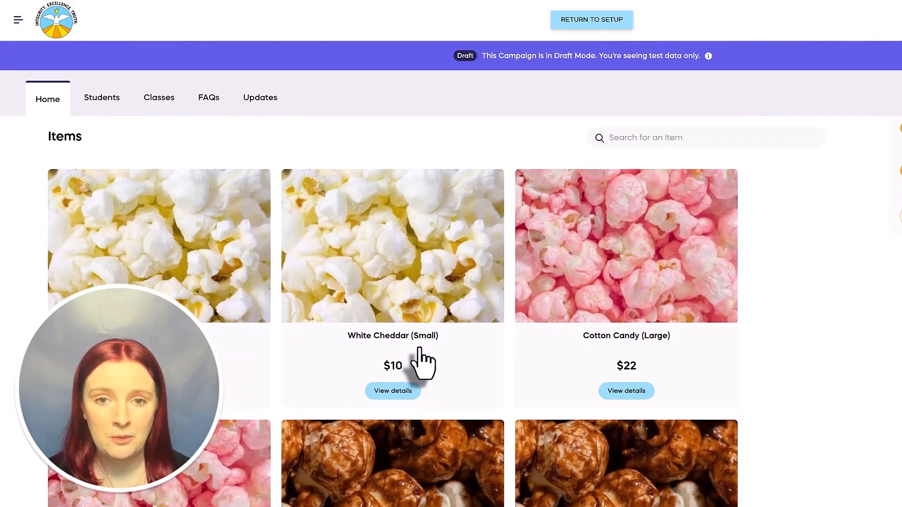
{"action": "scroll", "coordinate": [422, 362], "scroll_direction": "down", "scroll_amount": 1}
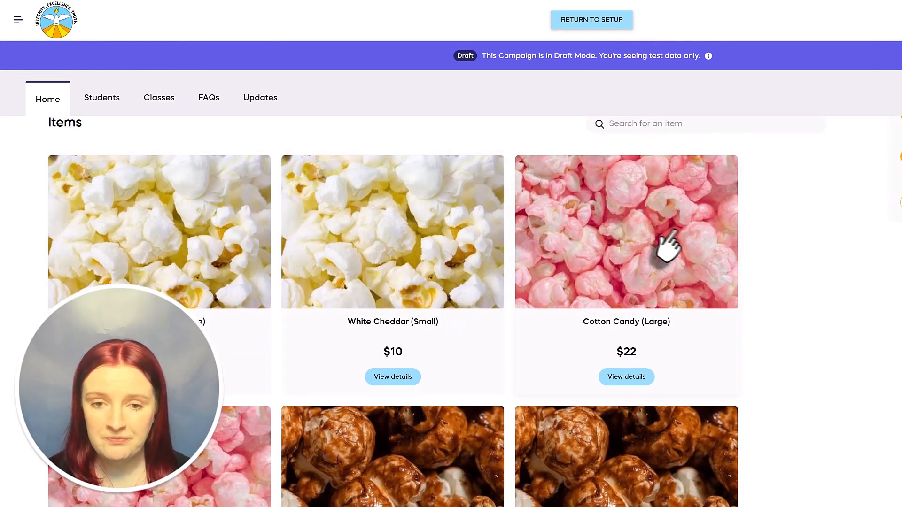
- Check out Cotton Candy (Large) crediting a student, browsing the student list without choosing
{"action": "left_click", "coordinate": [640, 380]}
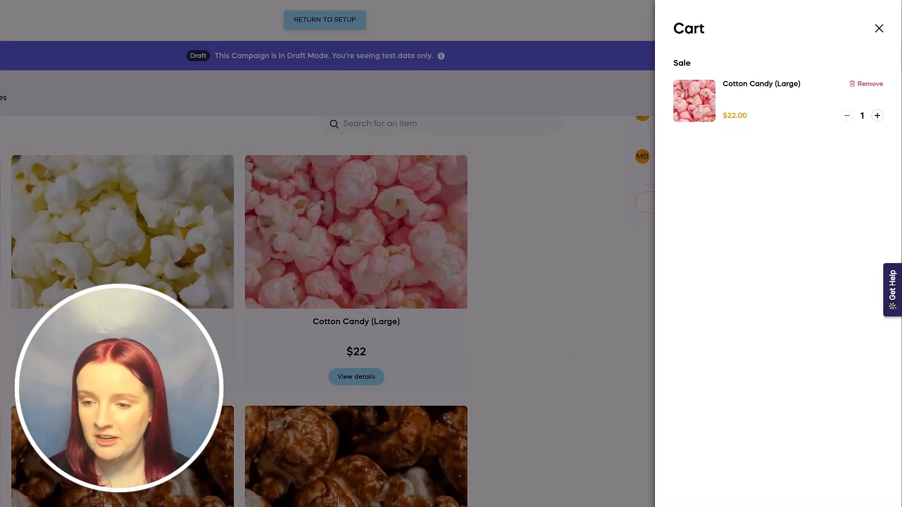
{"action": "left_click", "coordinate": [778, 503]}
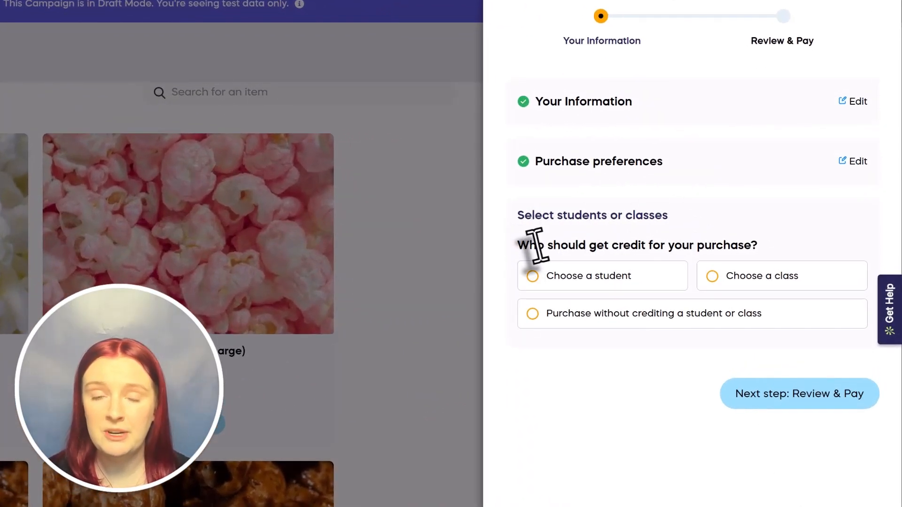
{"action": "left_click", "coordinate": [642, 282]}
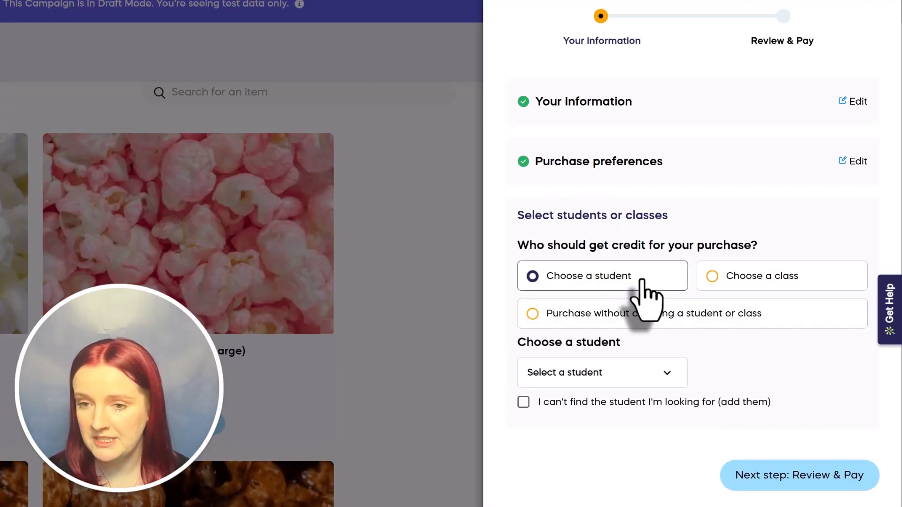
{"action": "left_click", "coordinate": [630, 372]}
{"action": "scroll", "coordinate": [632, 390], "scroll_direction": "down", "scroll_amount": 10}
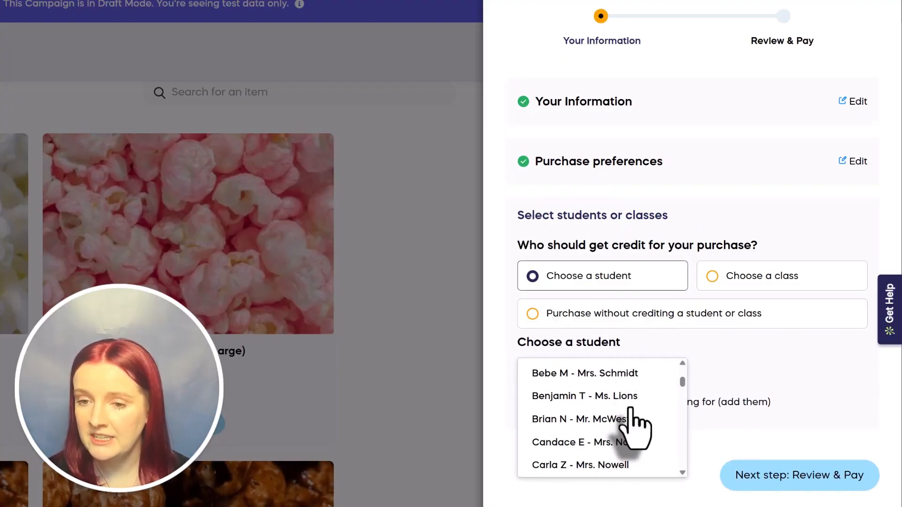
{"action": "scroll", "coordinate": [635, 425], "scroll_direction": "down", "scroll_amount": 12}
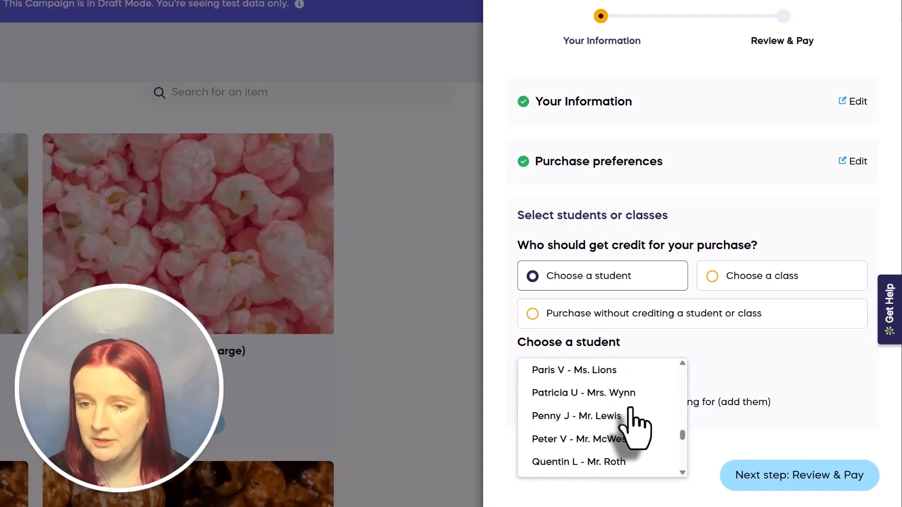
{"action": "scroll", "coordinate": [635, 427], "scroll_direction": "up", "scroll_amount": 20}
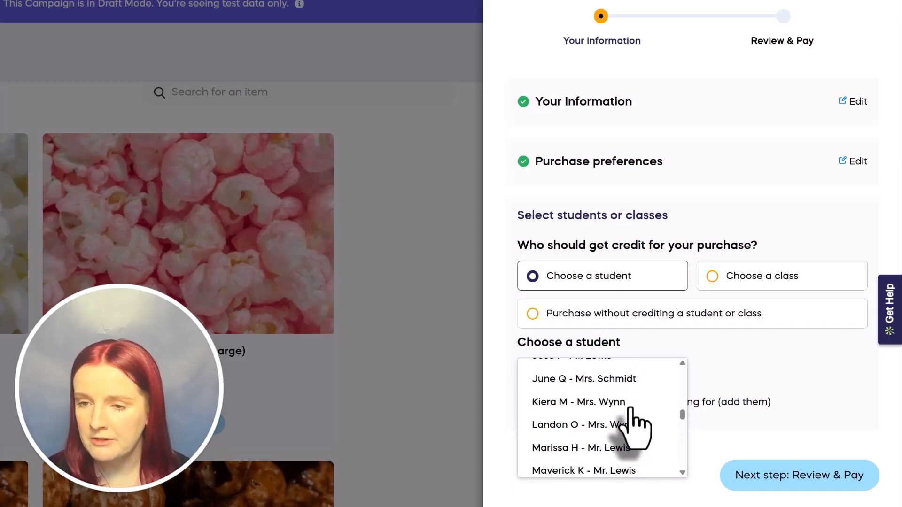
{"action": "scroll", "coordinate": [635, 425], "scroll_direction": "up", "scroll_amount": 2}
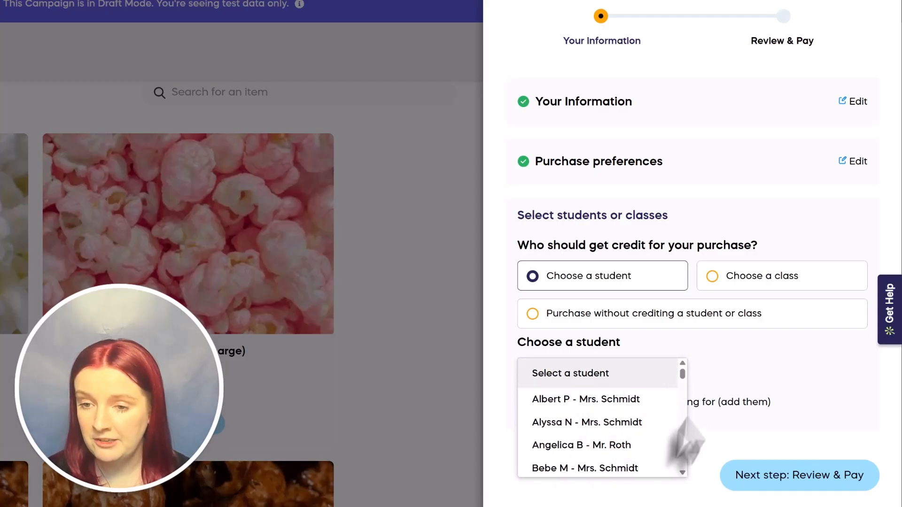
{"action": "left_click", "coordinate": [782, 380]}
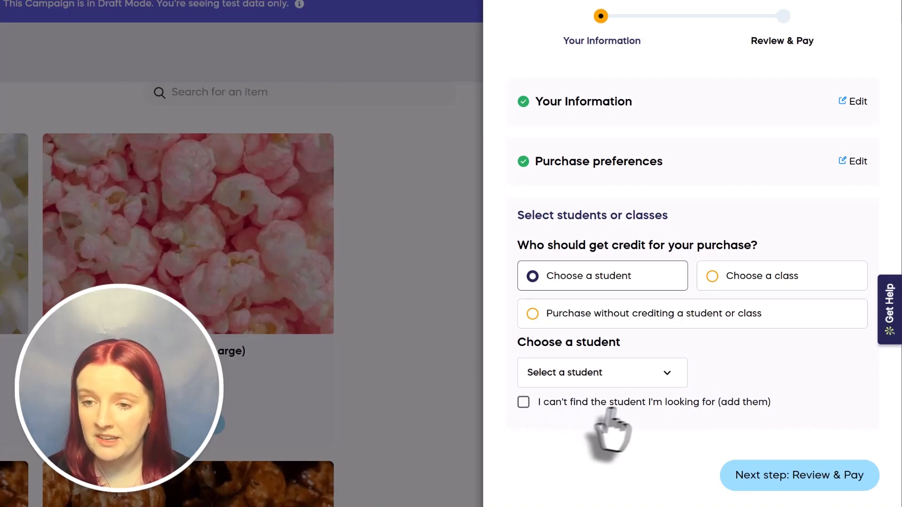
- Mark the student as not listed, enter the new student's name, and save
{"action": "left_click", "coordinate": [523, 403]}
{"action": "left_click", "coordinate": [564, 436]}
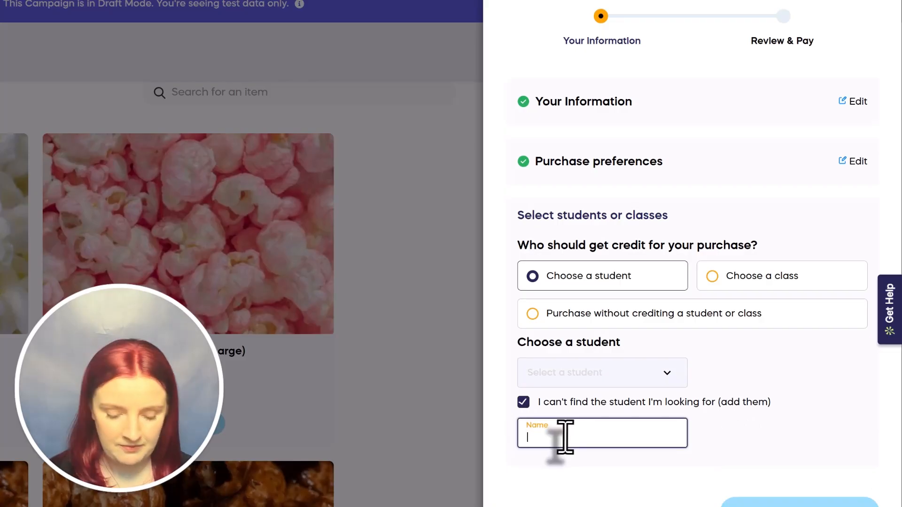
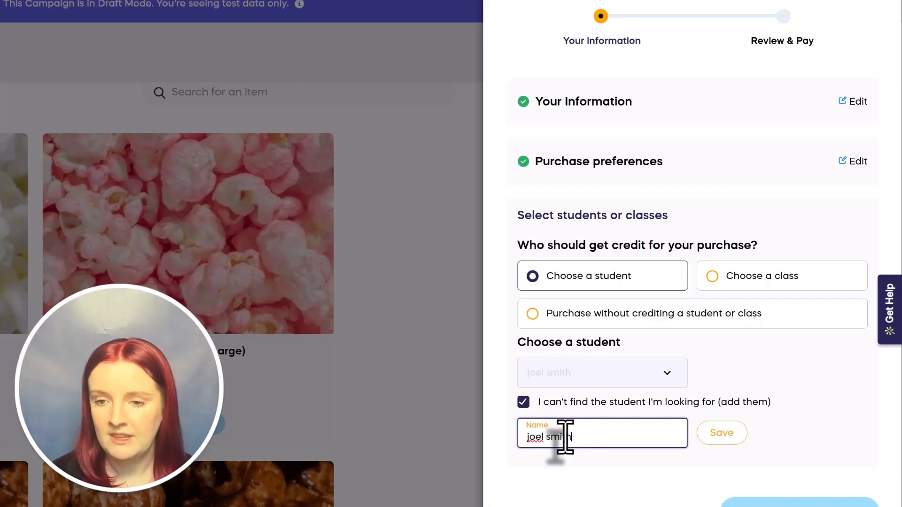
{"action": "left_click", "coordinate": [723, 434]}
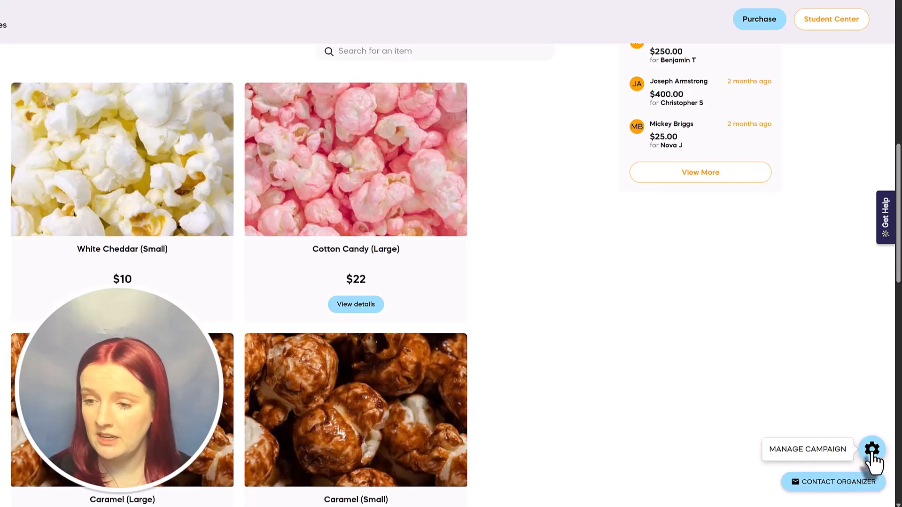
- Open View Purchases from the Manage Campaign panel of the popcorn sale
{"action": "left_click", "coordinate": [872, 451]}
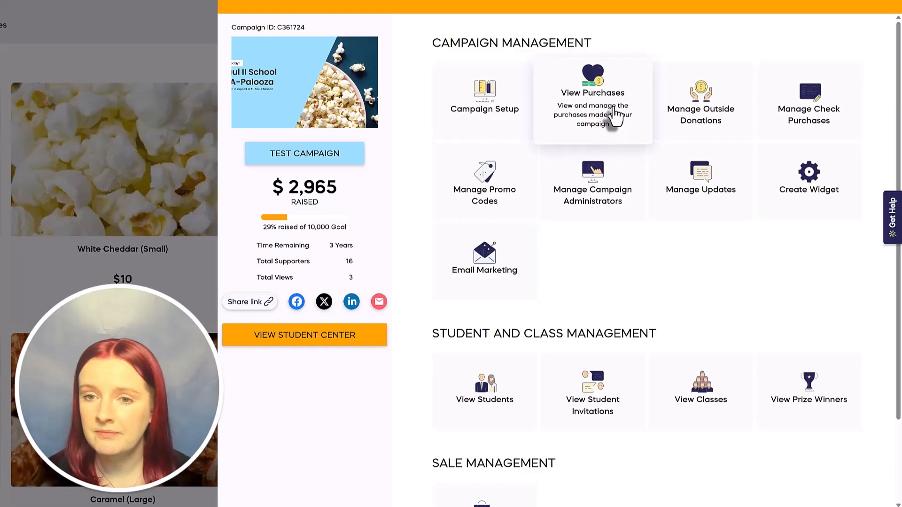
{"action": "left_click", "coordinate": [614, 108]}
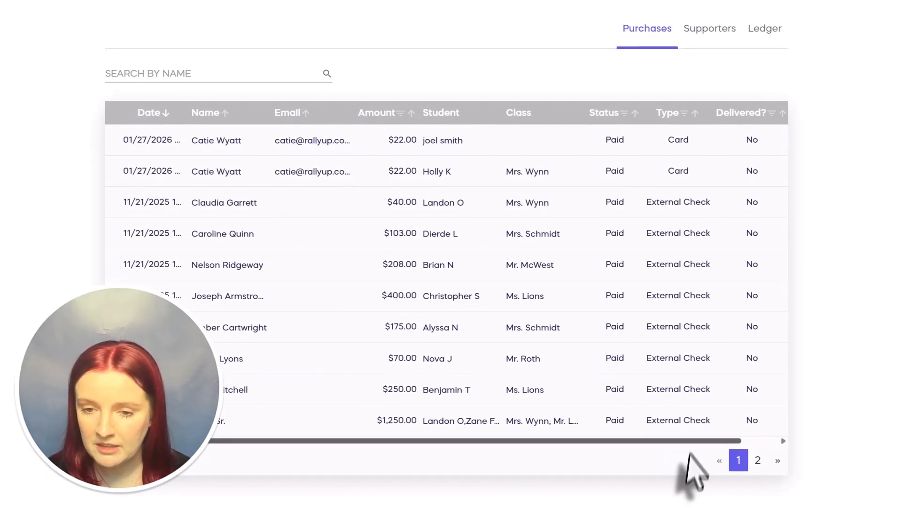
- Edit the newest $22.00 card purchase to credit a different existing student, and save
{"action": "left_click_drag", "start_coordinate": [696, 443], "coordinate": [765, 458]}
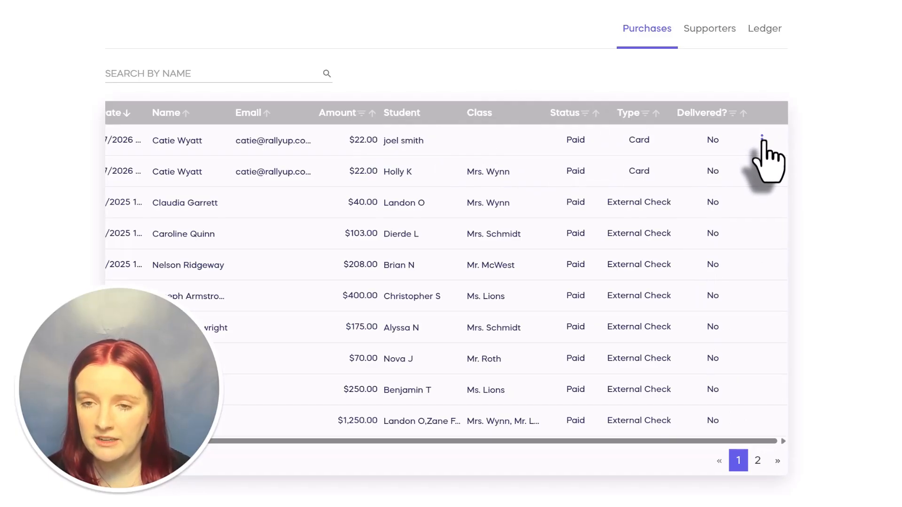
{"action": "left_click", "coordinate": [762, 137]}
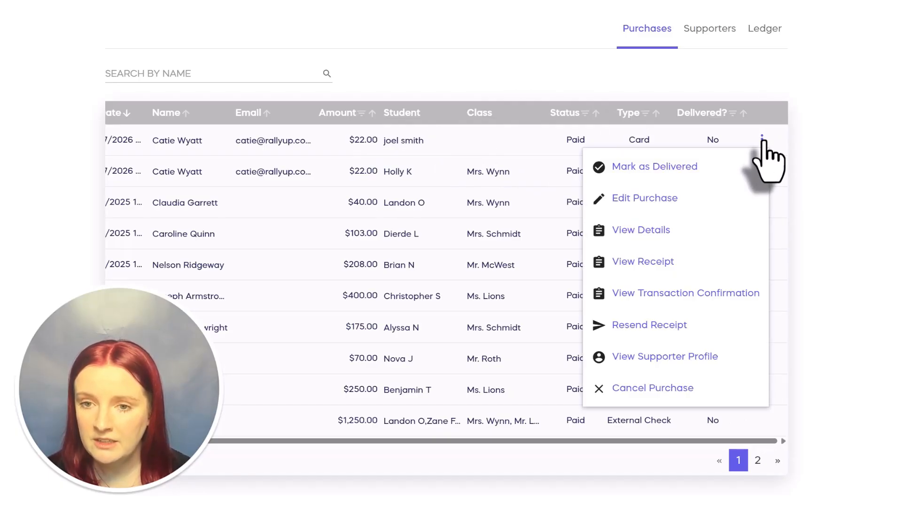
{"action": "left_click", "coordinate": [674, 203]}
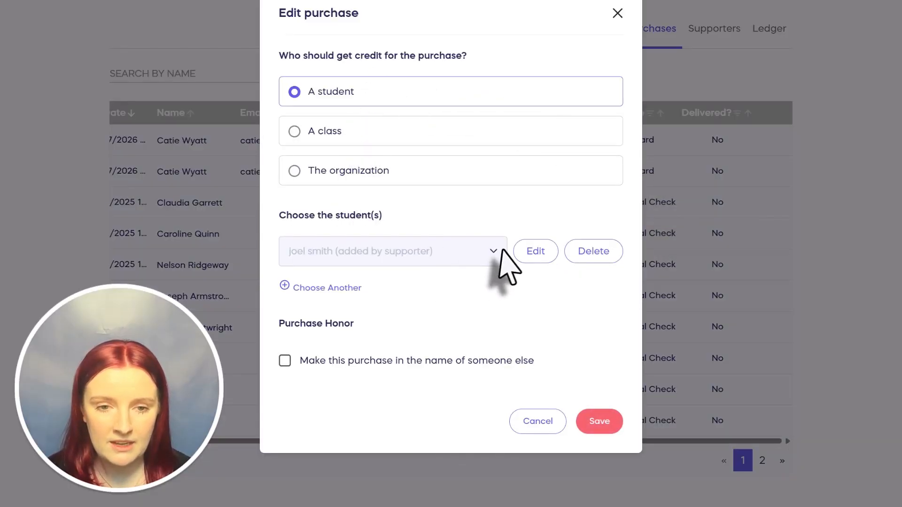
{"action": "left_click", "coordinate": [545, 253]}
{"action": "left_click", "coordinate": [497, 266]}
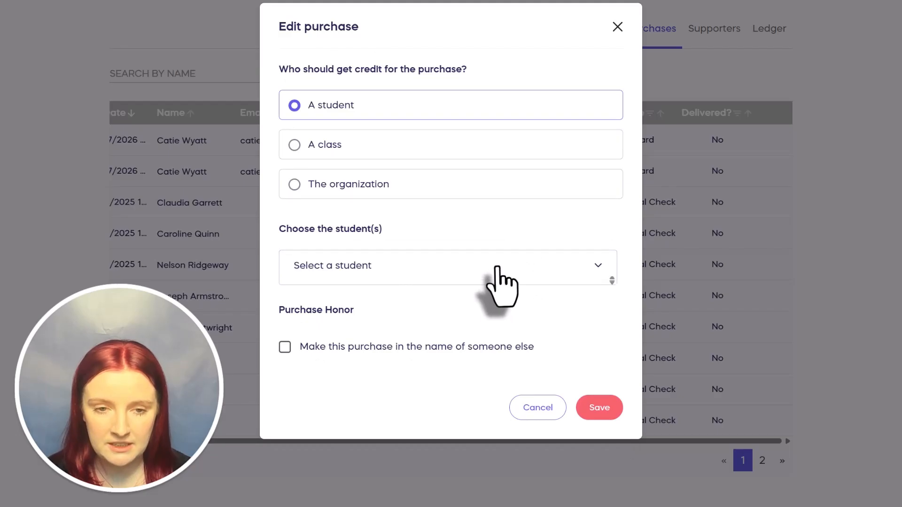
{"action": "scroll", "coordinate": [487, 294], "scroll_direction": "down", "scroll_amount": 5}
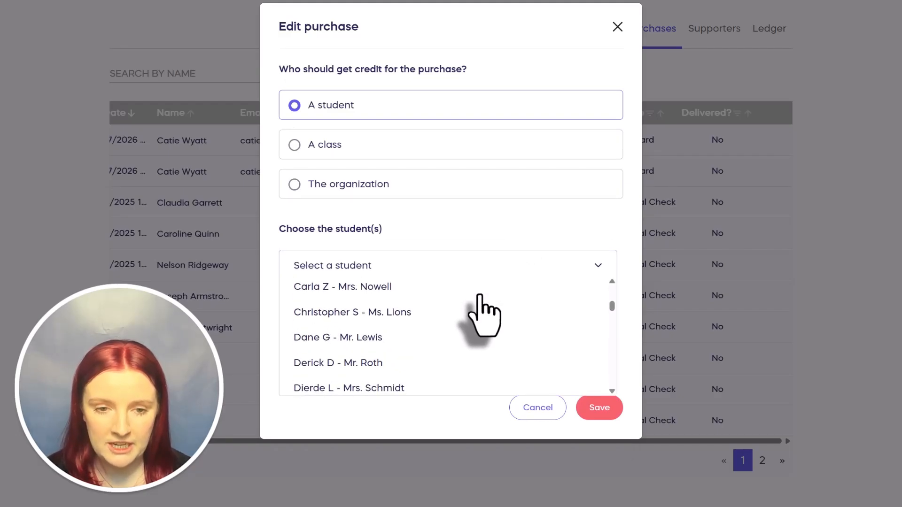
{"action": "scroll", "coordinate": [484, 314], "scroll_direction": "down", "scroll_amount": 2}
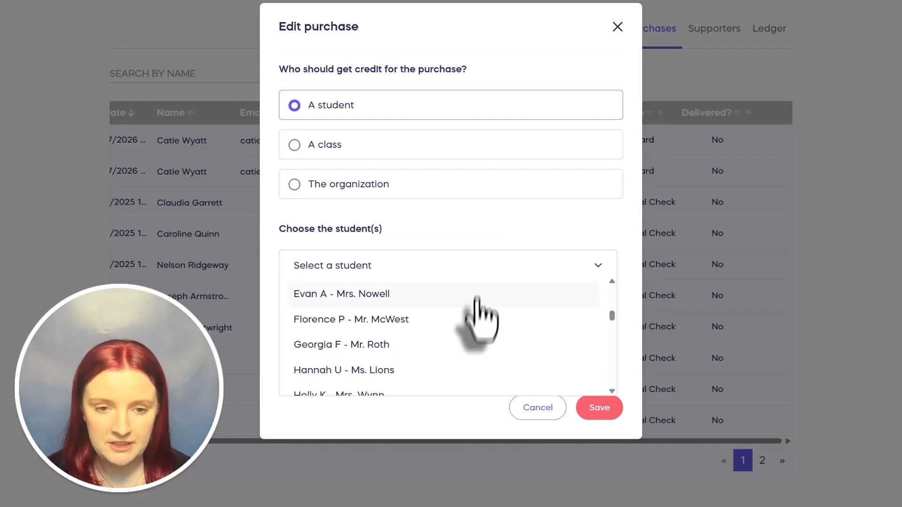
{"action": "left_click", "coordinate": [452, 374]}
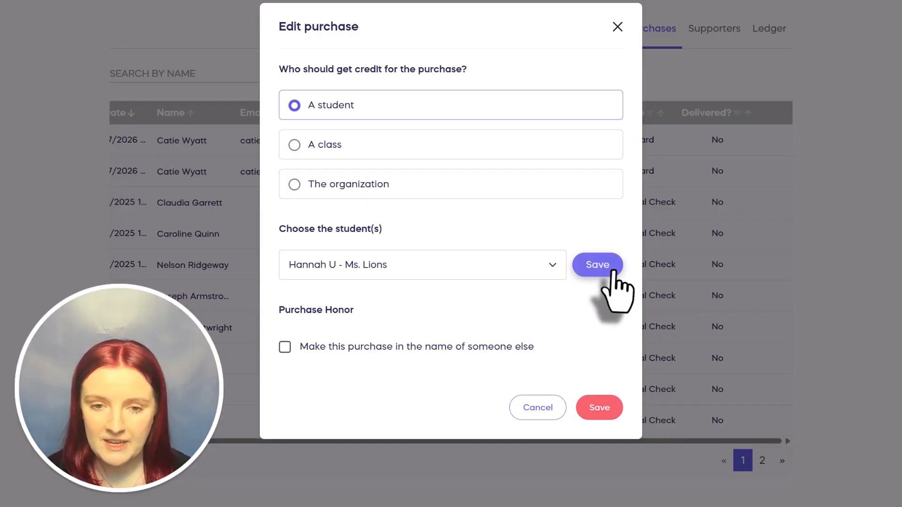
{"action": "left_click", "coordinate": [611, 266]}
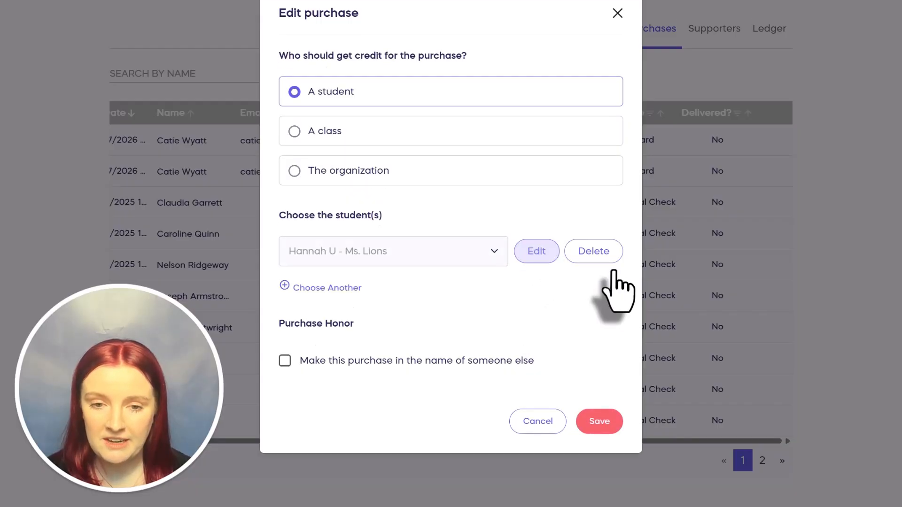
{"action": "left_click", "coordinate": [601, 421]}
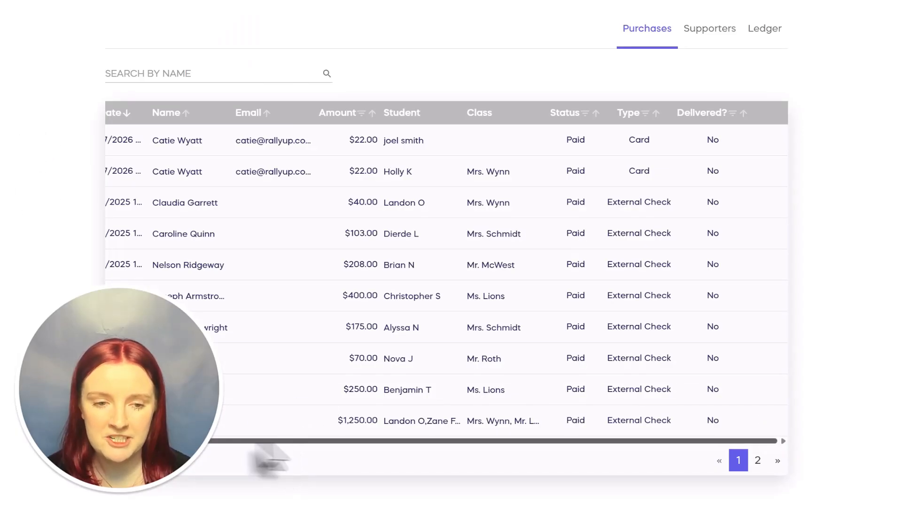
{"action": "left_click_drag", "start_coordinate": [257, 442], "coordinate": [209, 442]}
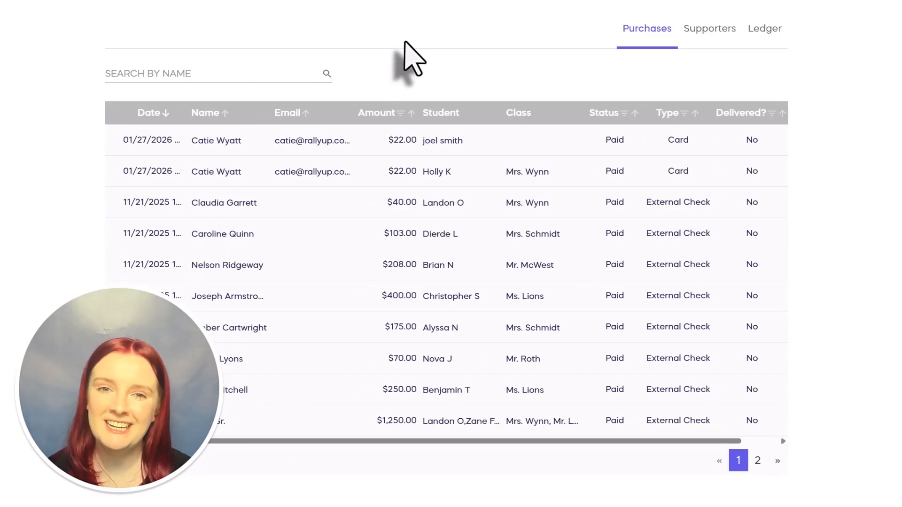